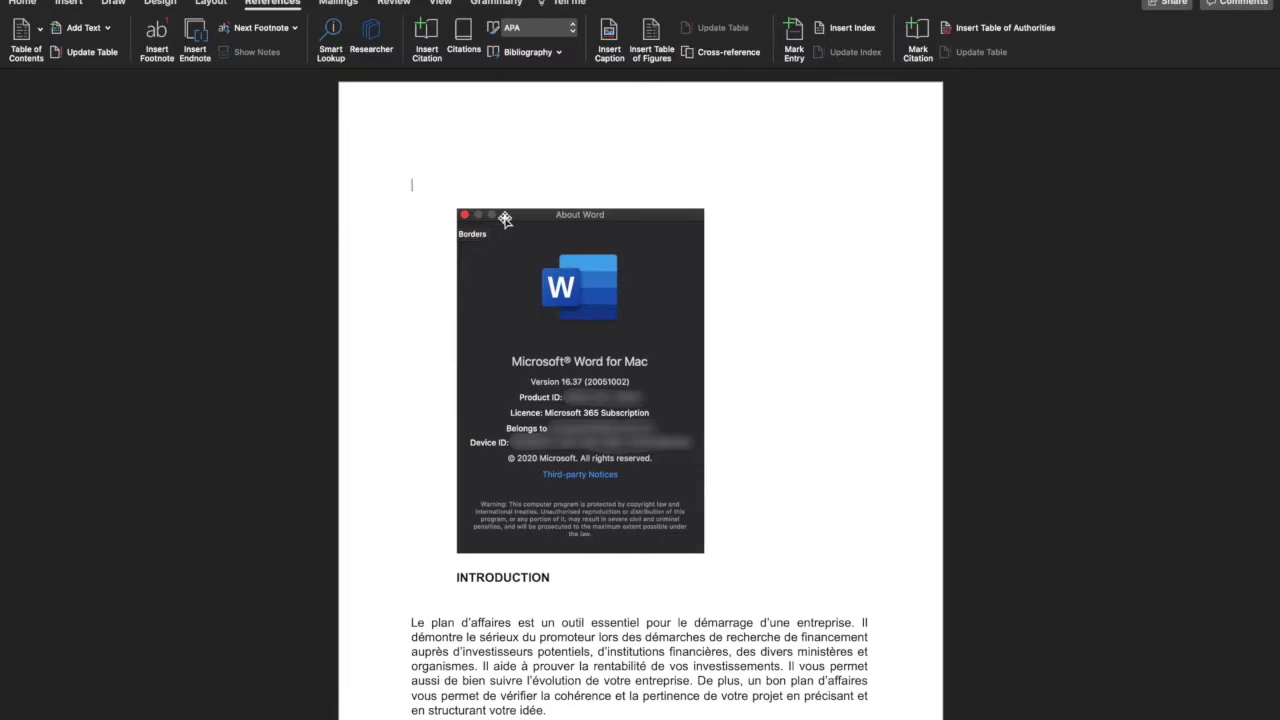
- Delete the About Word screenshot and the surplus blank lines above the INTRODUCTION heading
{"action": "left_click", "coordinate": [486, 235]}
{"action": "key", "text": "BackSpace"}
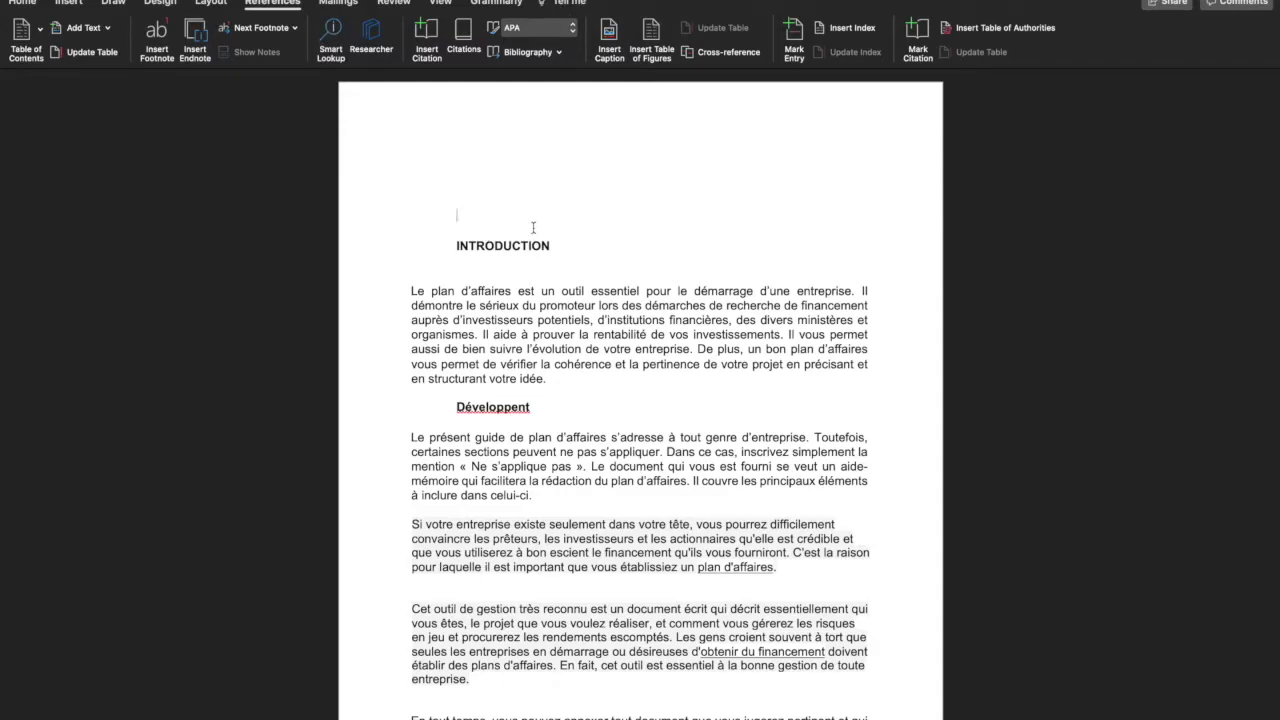
{"action": "key", "text": "BackSpace"}
{"action": "key", "text": "BackSpace"}
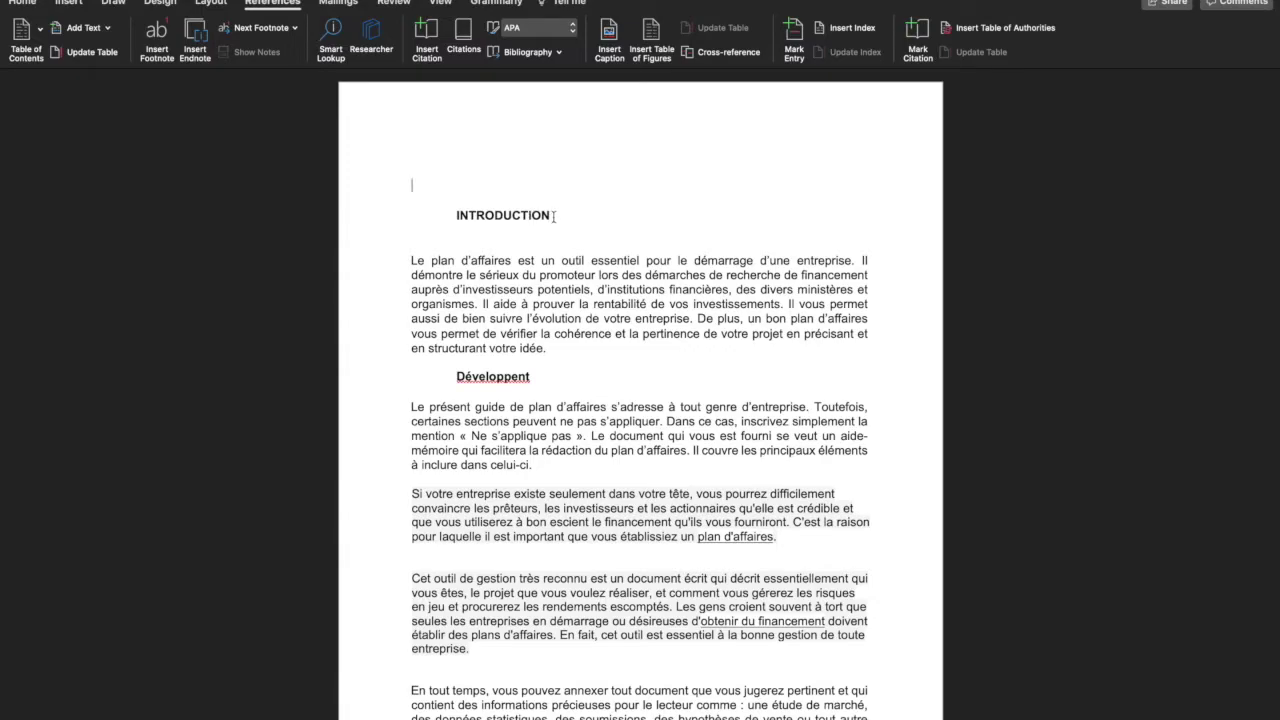
- Apply the Heading 1 style to the INTRODUCTION title
{"action": "left_click", "coordinate": [421, 219]}
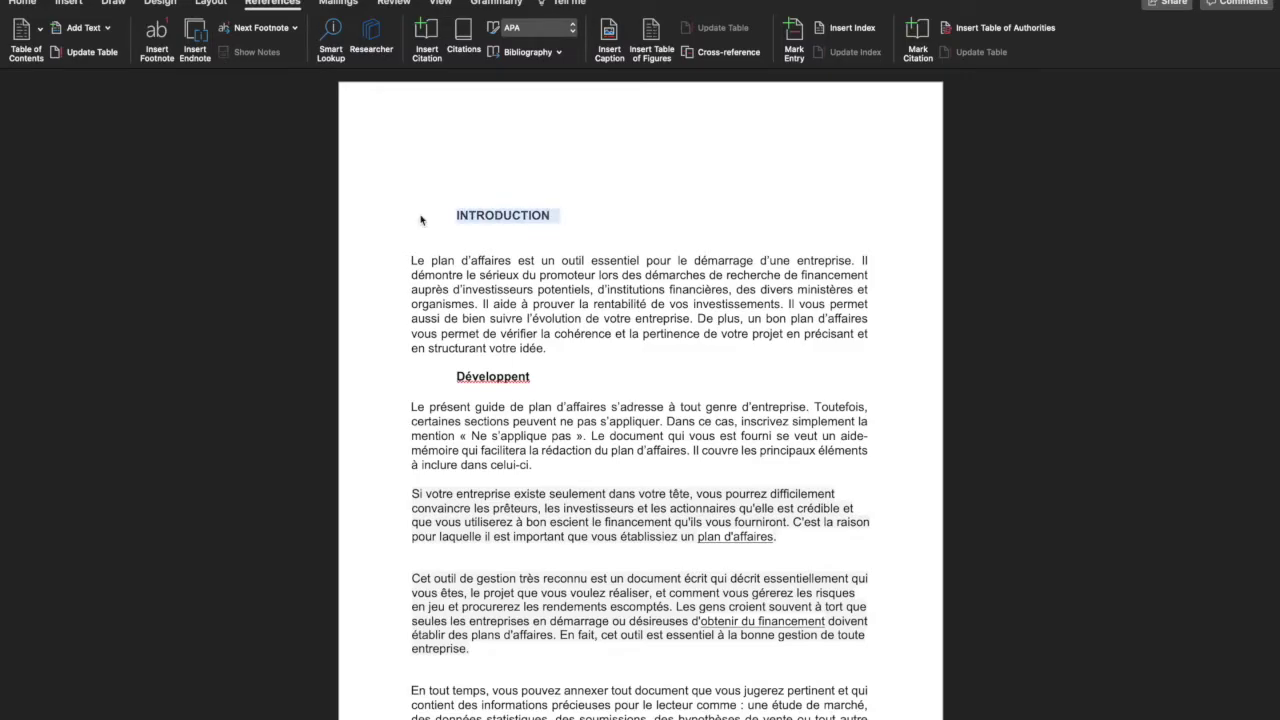
{"action": "left_click", "coordinate": [32, 3]}
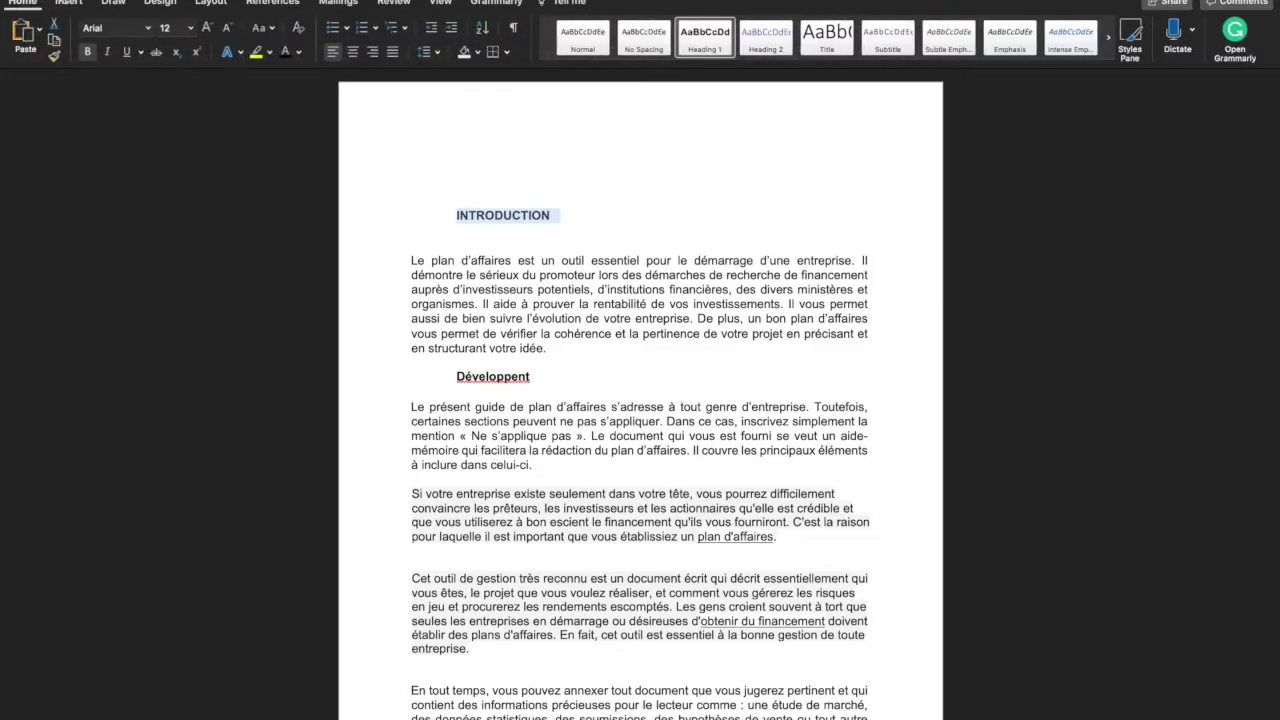
{"action": "left_click", "coordinate": [556, 218]}
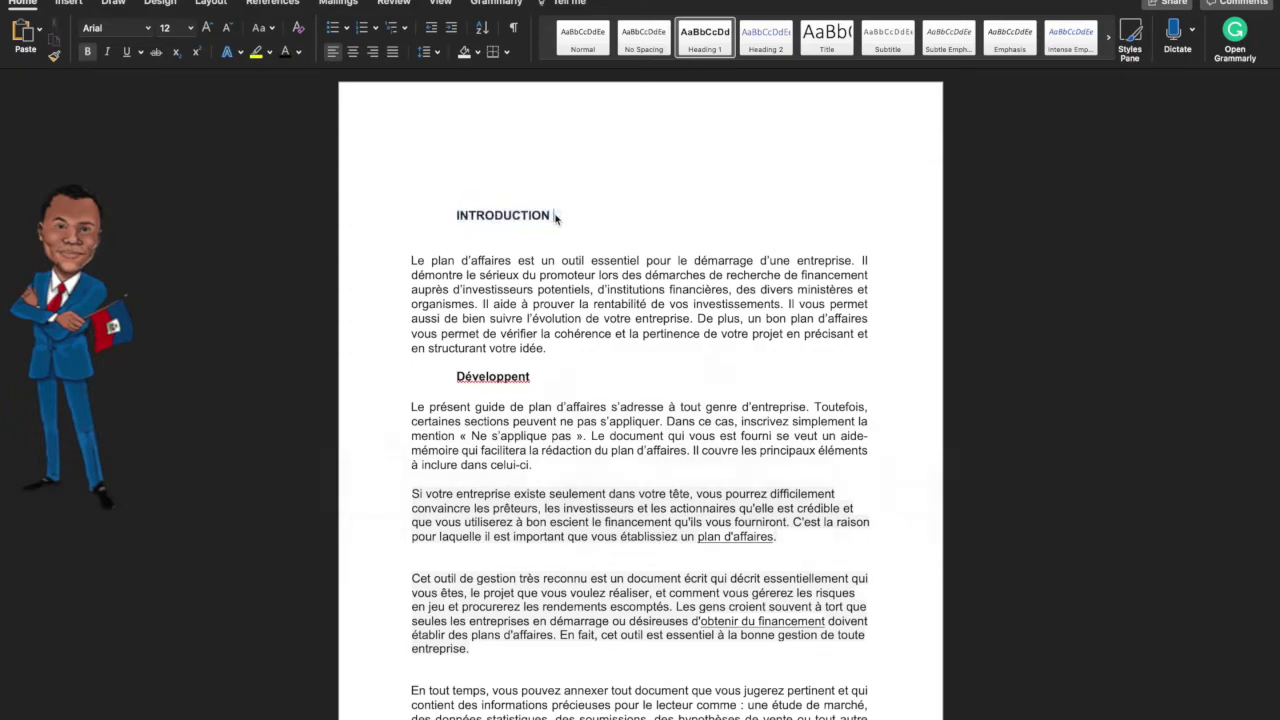
{"action": "left_click_drag", "start_coordinate": [556, 215], "coordinate": [455, 215]}
{"action": "left_click", "coordinate": [714, 36]}
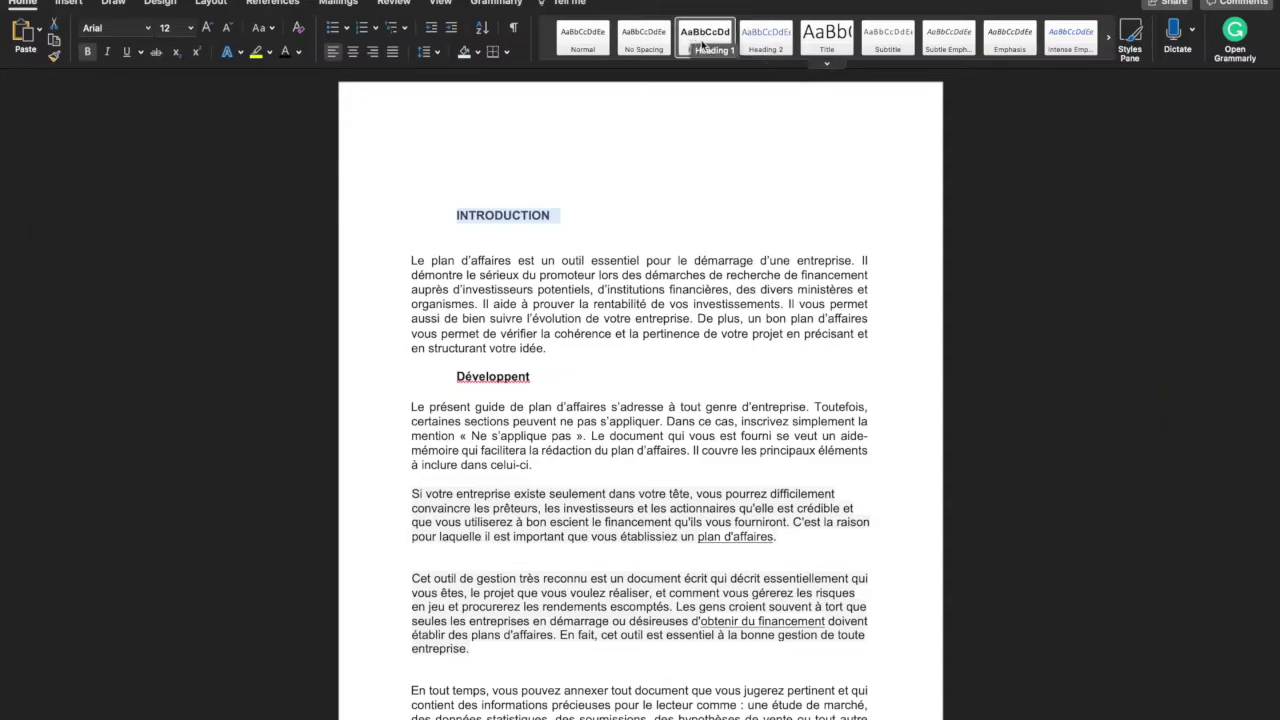
{"action": "left_click", "coordinate": [561, 217]}
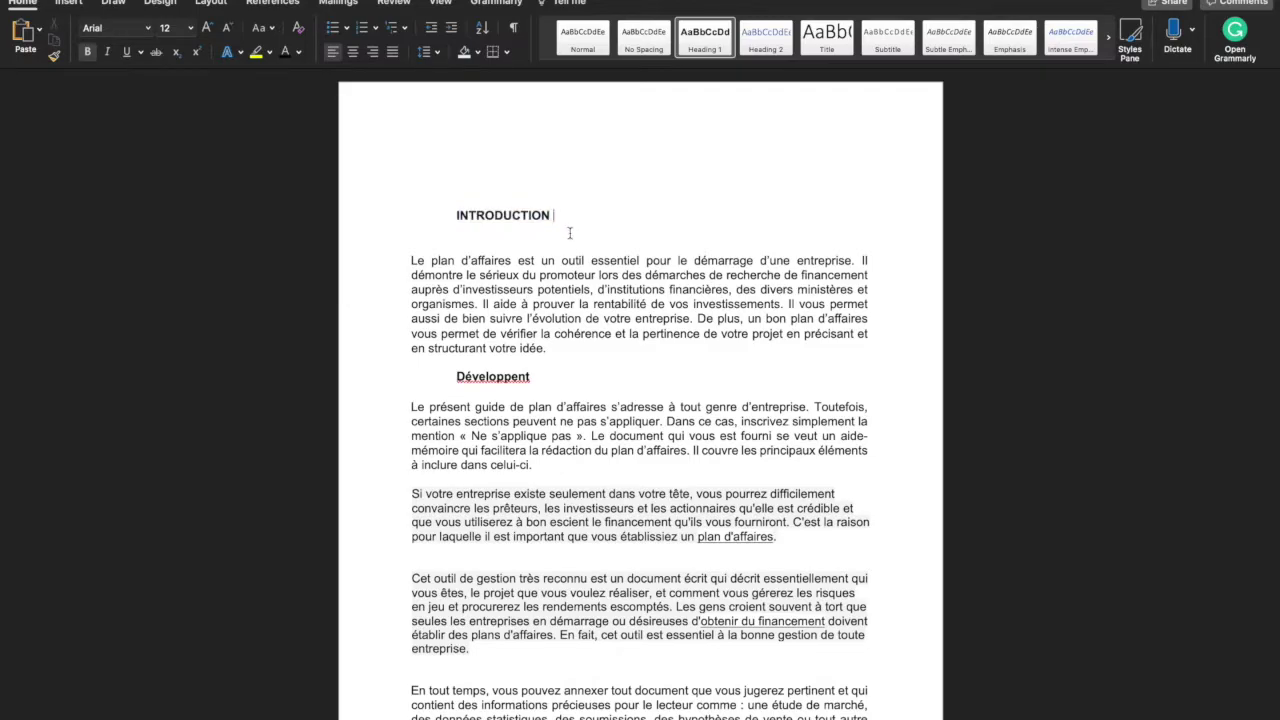
- Apply the Heading 1 style to the Développent and Conclusion titles
{"action": "left_click", "coordinate": [541, 377]}
{"action": "left_click_drag", "start_coordinate": [541, 377], "coordinate": [430, 378]}
{"action": "left_click", "coordinate": [704, 46]}
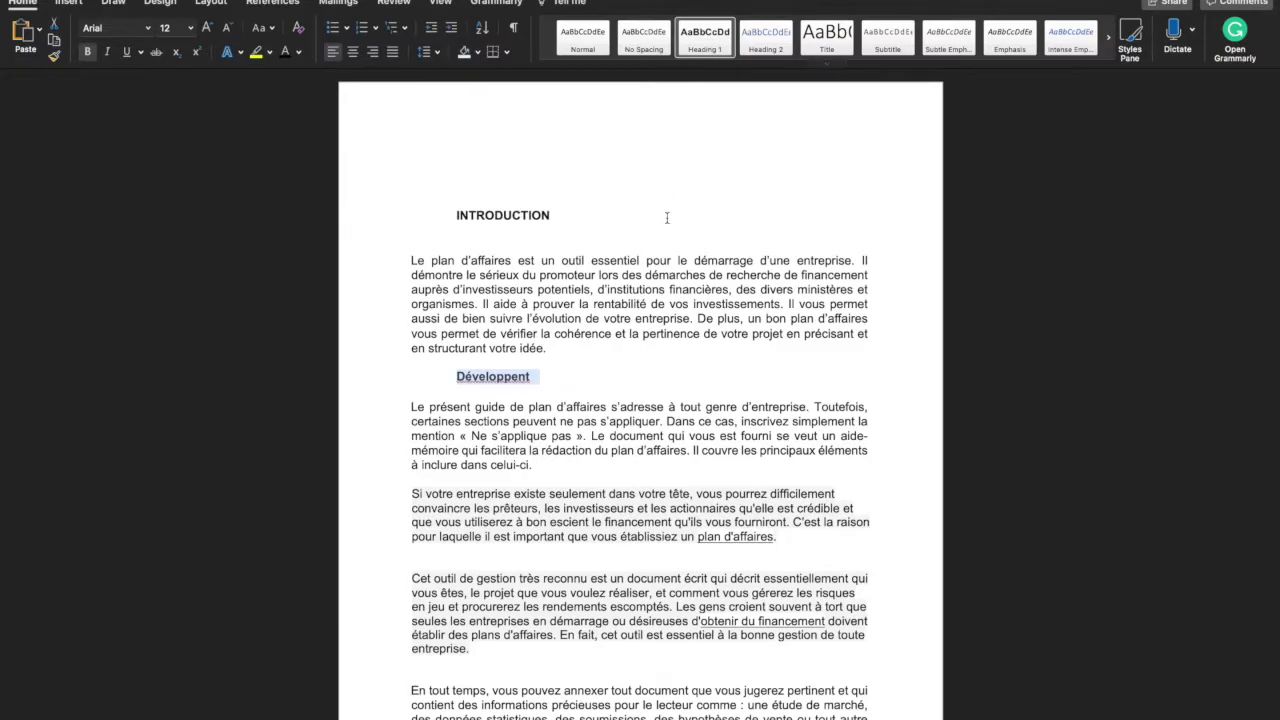
{"action": "scroll", "coordinate": [666, 230], "scroll_direction": "down", "scroll_amount": 5}
{"action": "left_click_drag", "start_coordinate": [543, 506], "coordinate": [422, 504]}
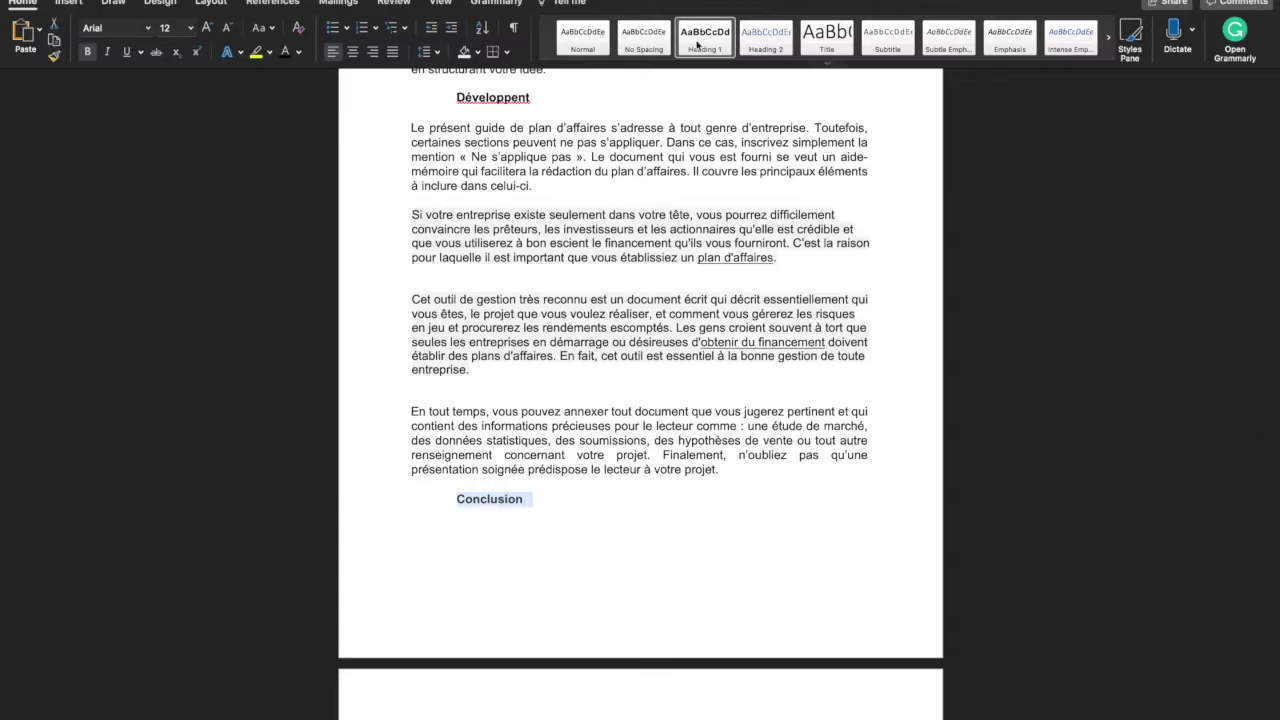
- Insert a blank line directly above the INTRODUCTION heading
{"action": "scroll", "coordinate": [612, 328], "scroll_direction": "up", "scroll_amount": 5}
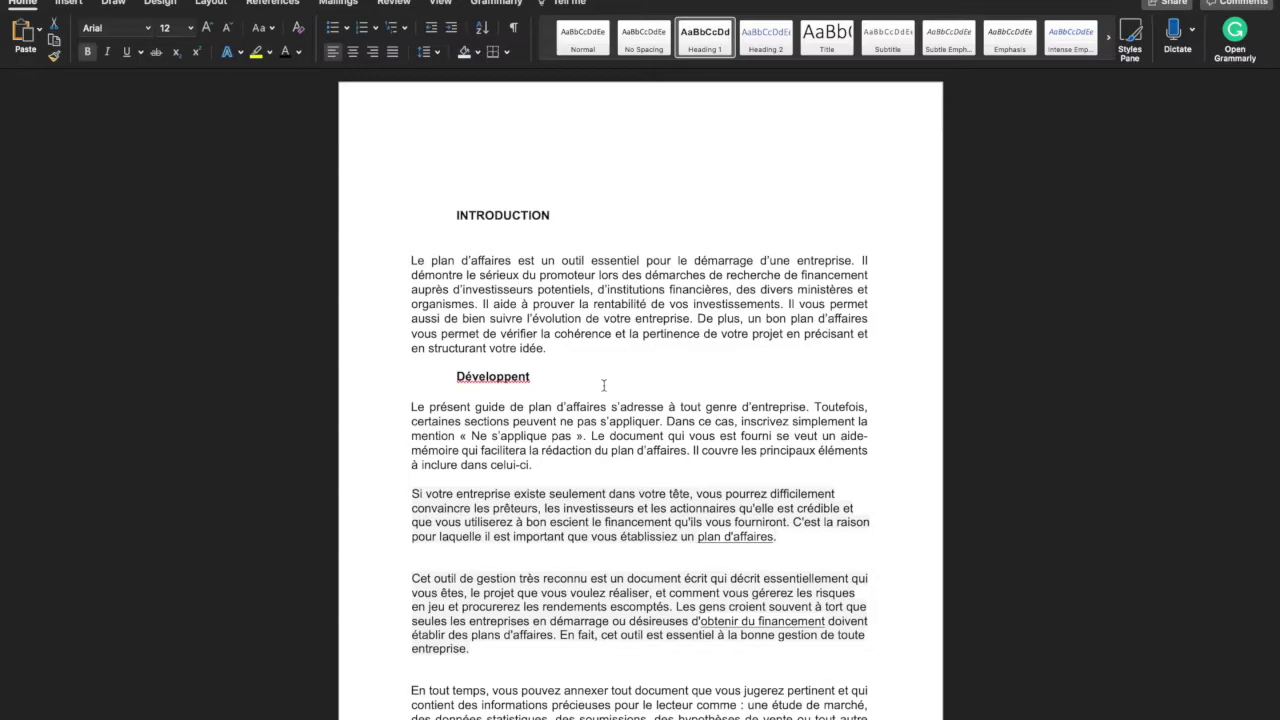
{"action": "left_click", "coordinate": [559, 213]}
{"action": "key", "text": "Home"}
{"action": "key", "text": "Return"}
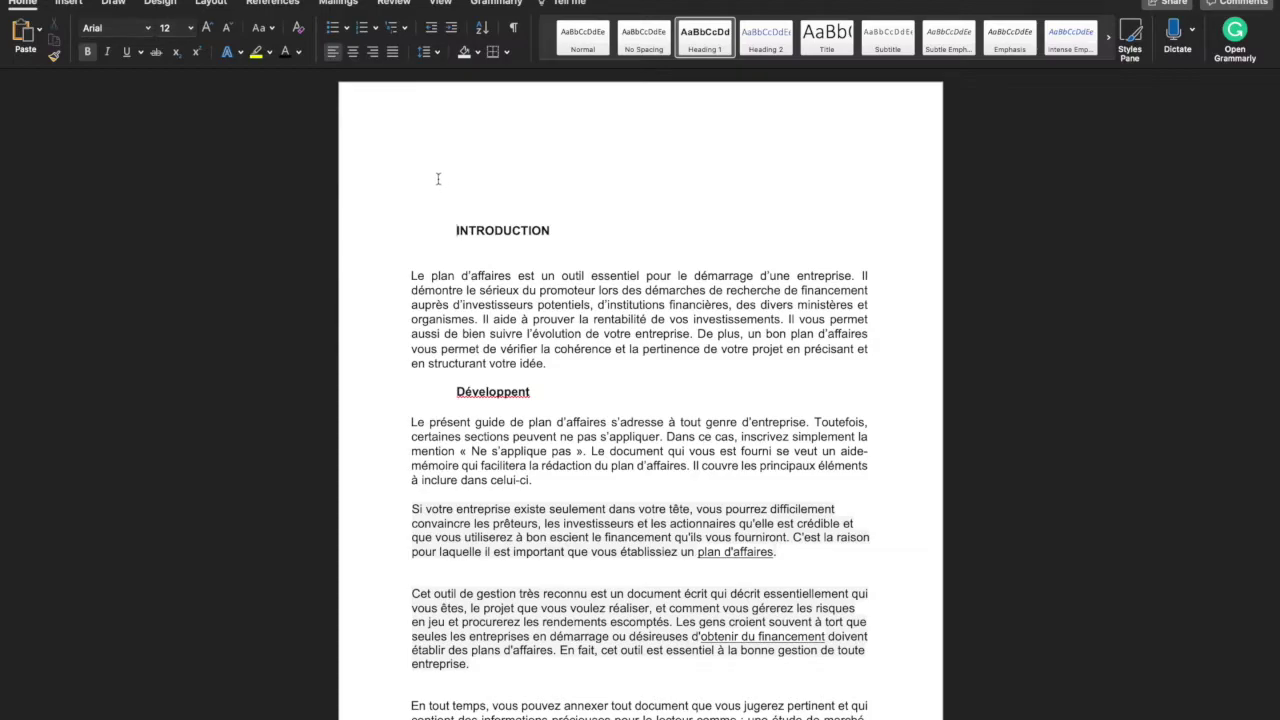
- Insert an automatic table of contents in the Classic format on the blank line at the start of the document
{"action": "left_click", "coordinate": [412, 159]}
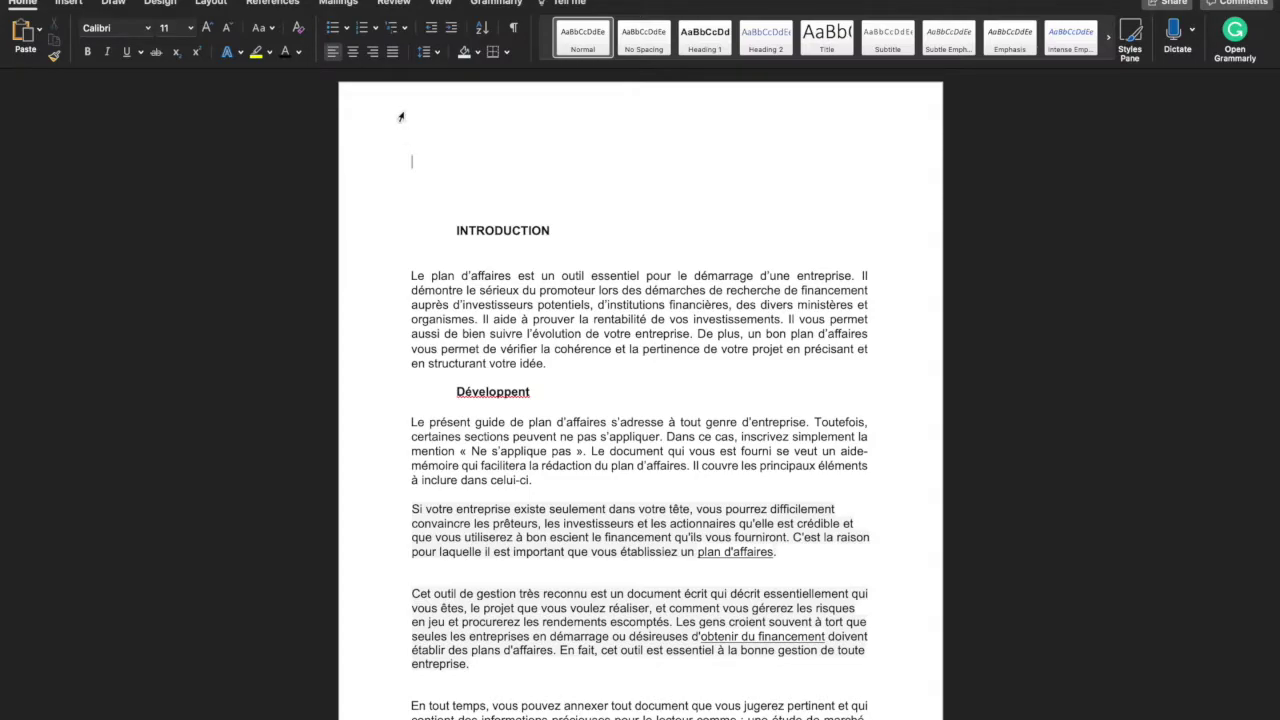
{"action": "left_click", "coordinate": [31, 4]}
{"action": "left_click", "coordinate": [31, 4]}
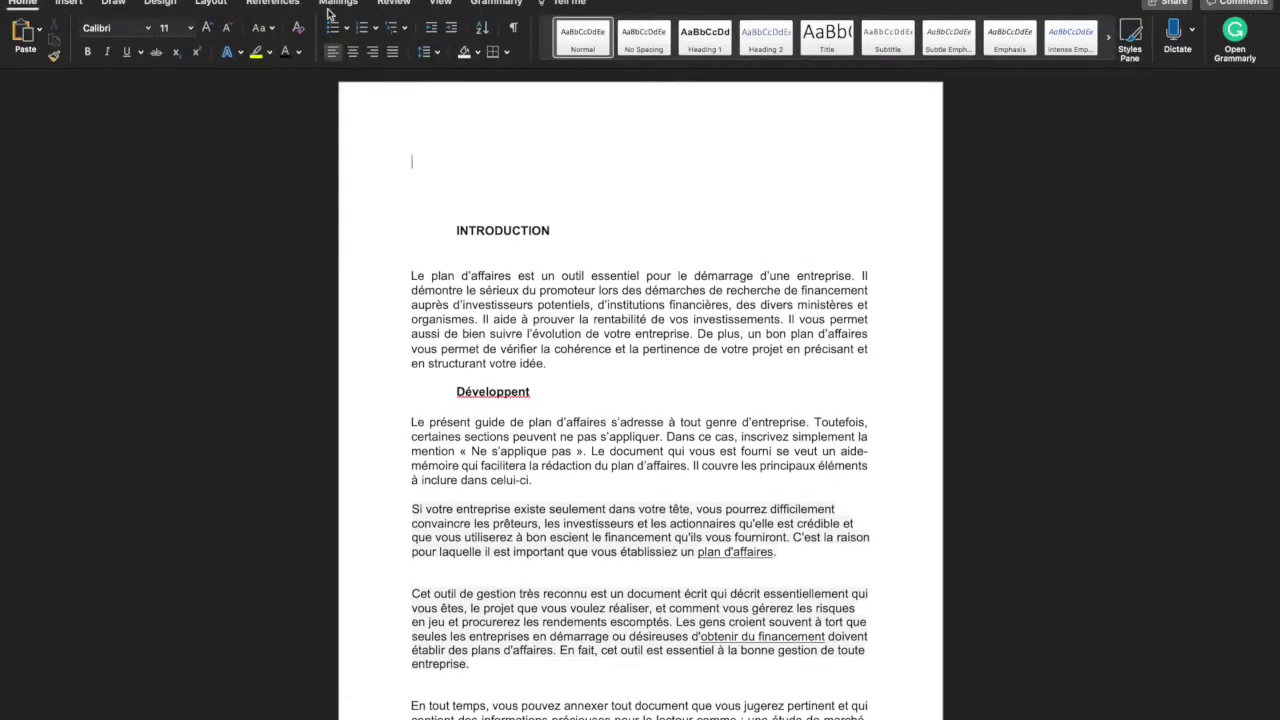
{"action": "left_click", "coordinate": [274, 3]}
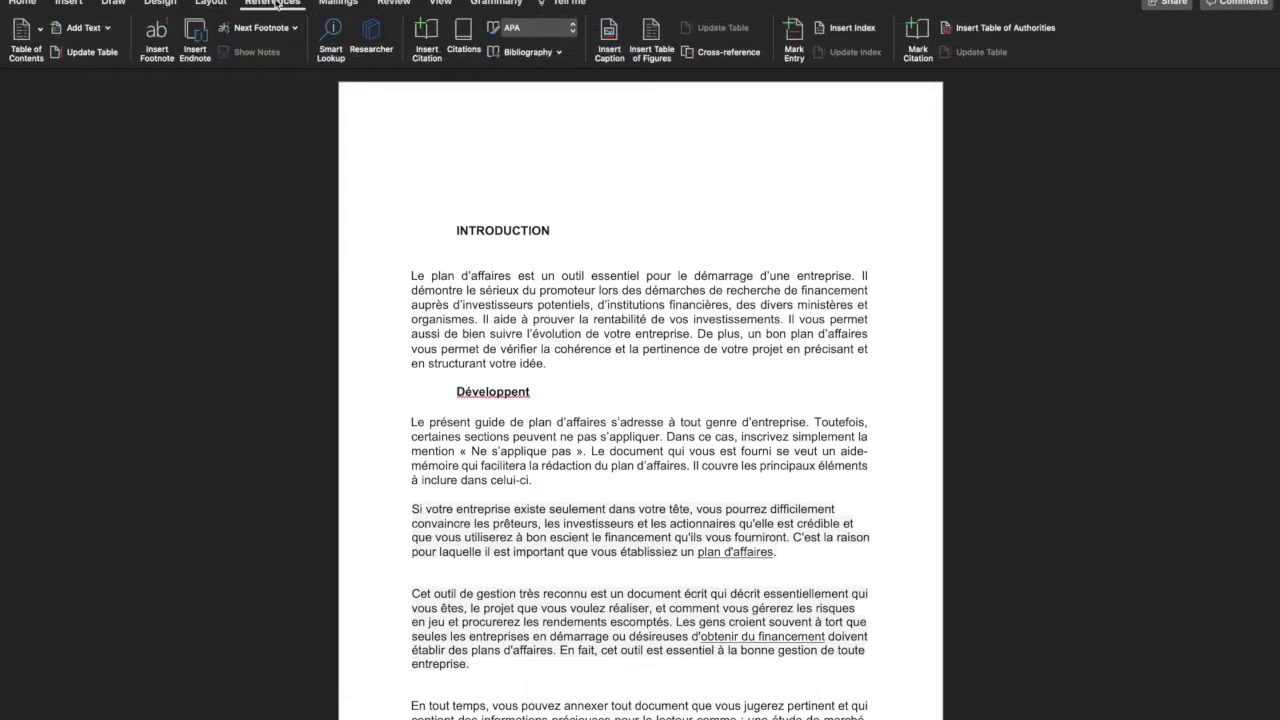
{"action": "left_click", "coordinate": [41, 35]}
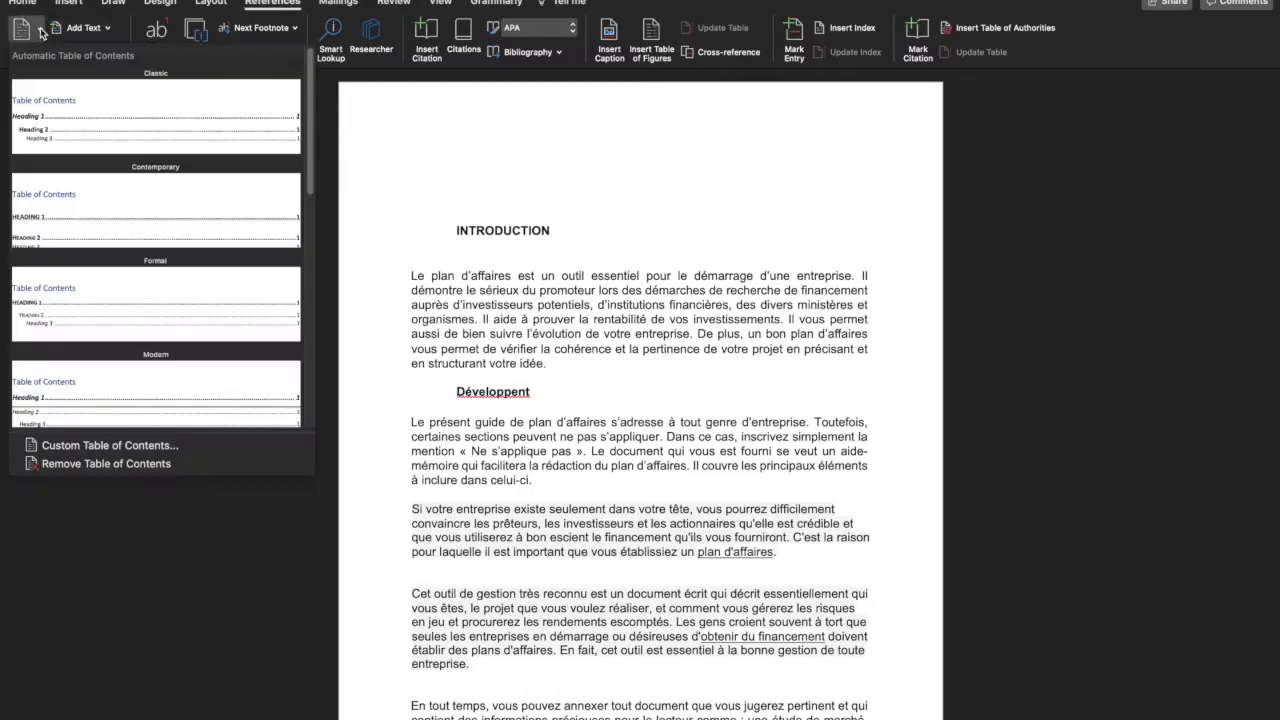
{"action": "left_click", "coordinate": [158, 105]}
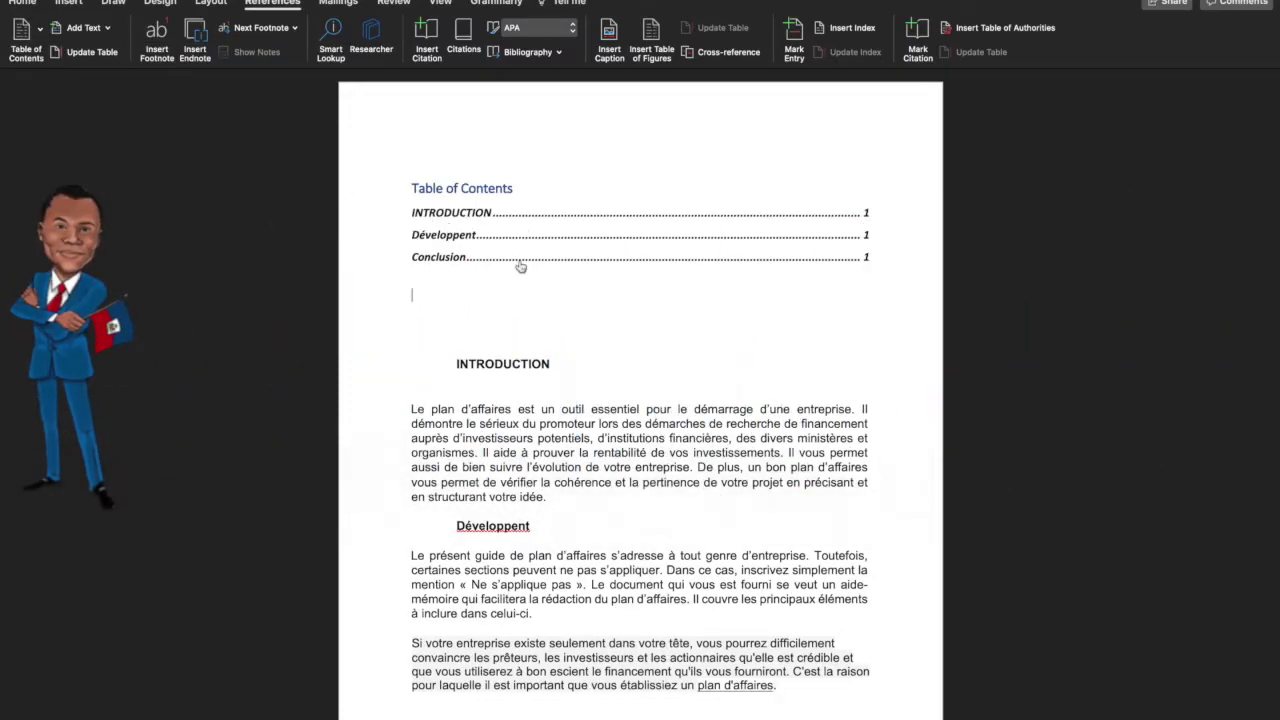
- Start a lettered list below the INTRODUCTION heading with "Section 1" as item a)
{"action": "left_click", "coordinate": [561, 364]}
{"action": "key", "text": "Return"}
{"action": "key", "text": "Return"}
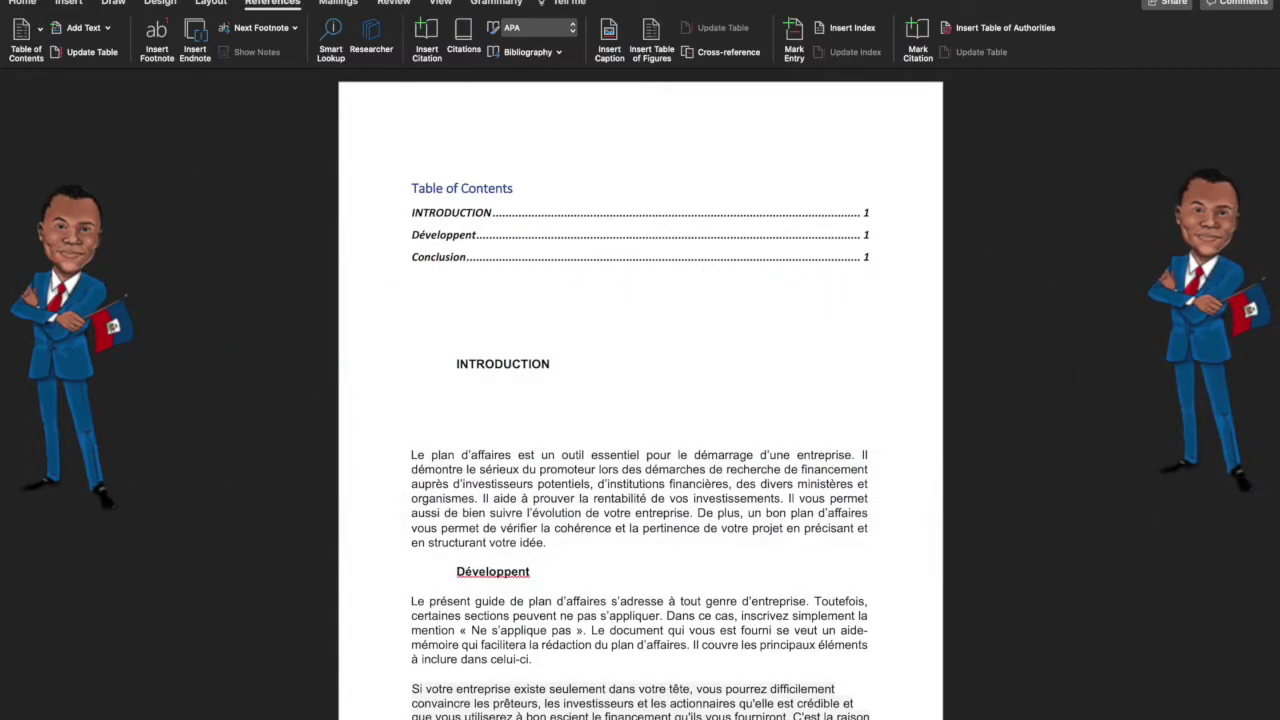
{"action": "type", "text": "a)"}
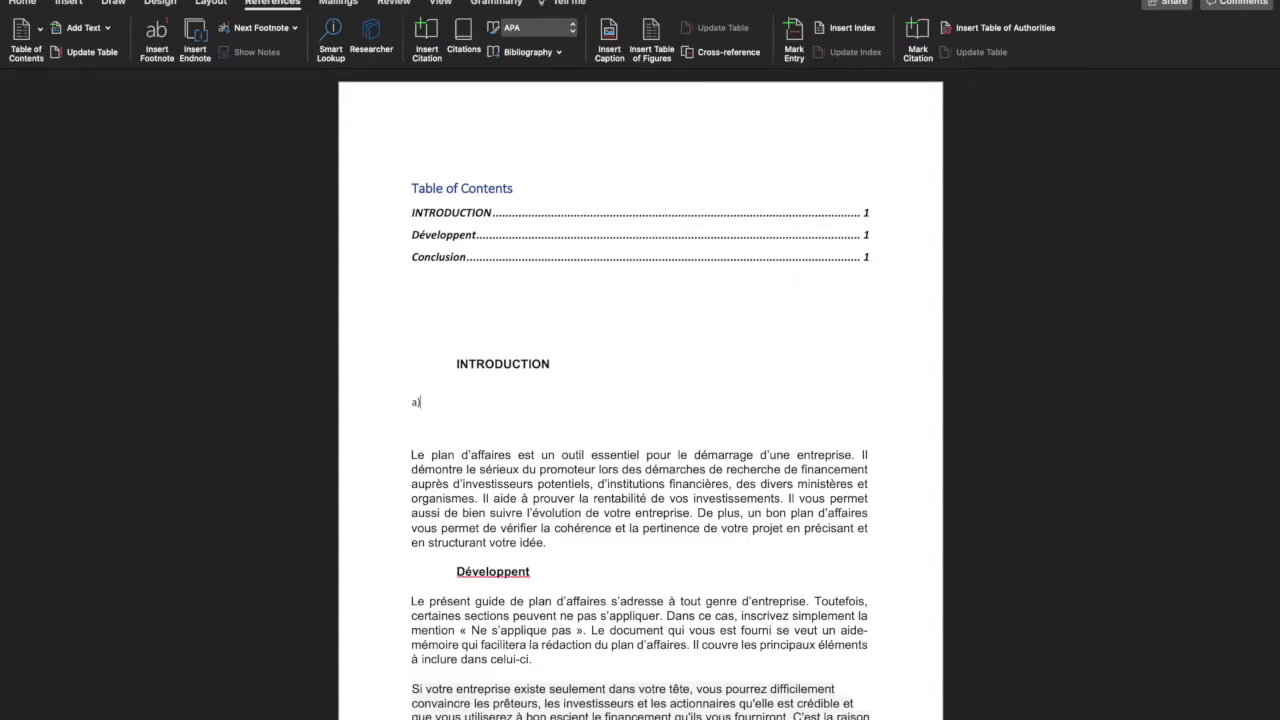
{"action": "key", "text": "Return"}
{"action": "key", "text": "BackSpace"}
{"action": "type", "text": "section 1"}
- Add "Section 2" as item b) of the lettered list and remove the extra line after it
{"action": "key", "text": "Return"}
{"action": "type", "text": "section "}
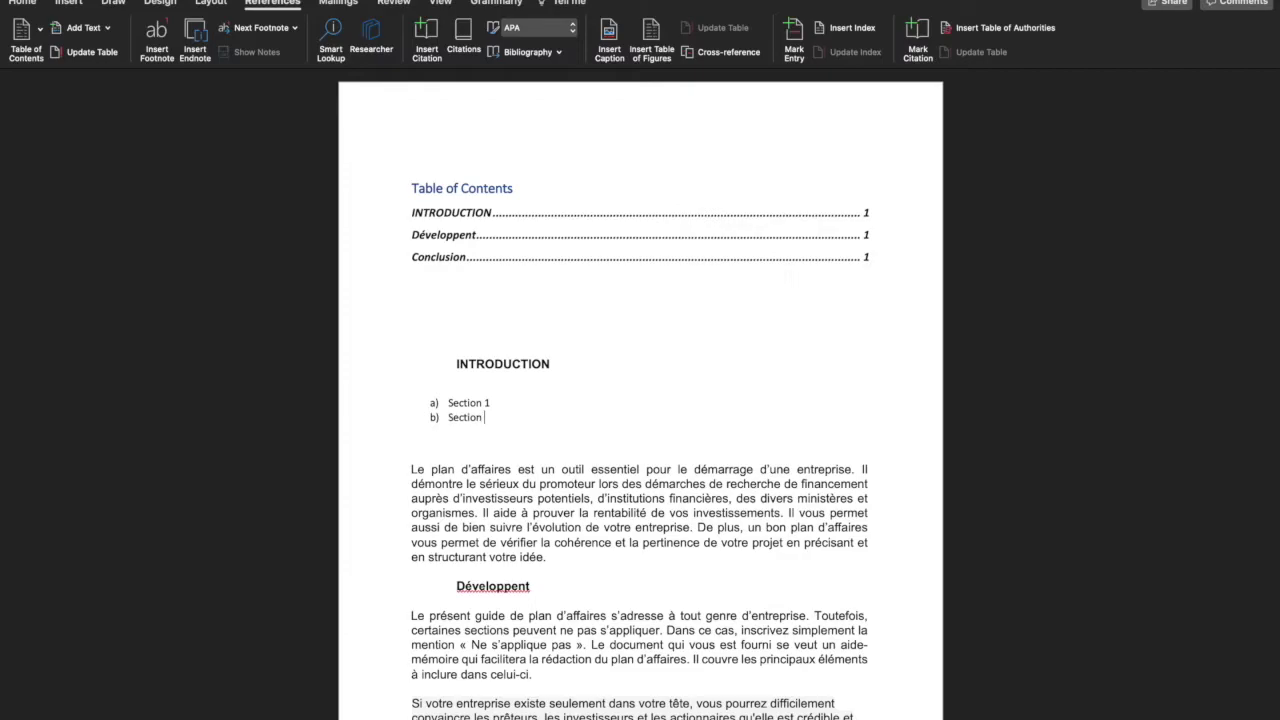
{"action": "type", "text": "2"}
{"action": "key", "text": "Return"}
{"action": "key", "text": "BackSpace"}
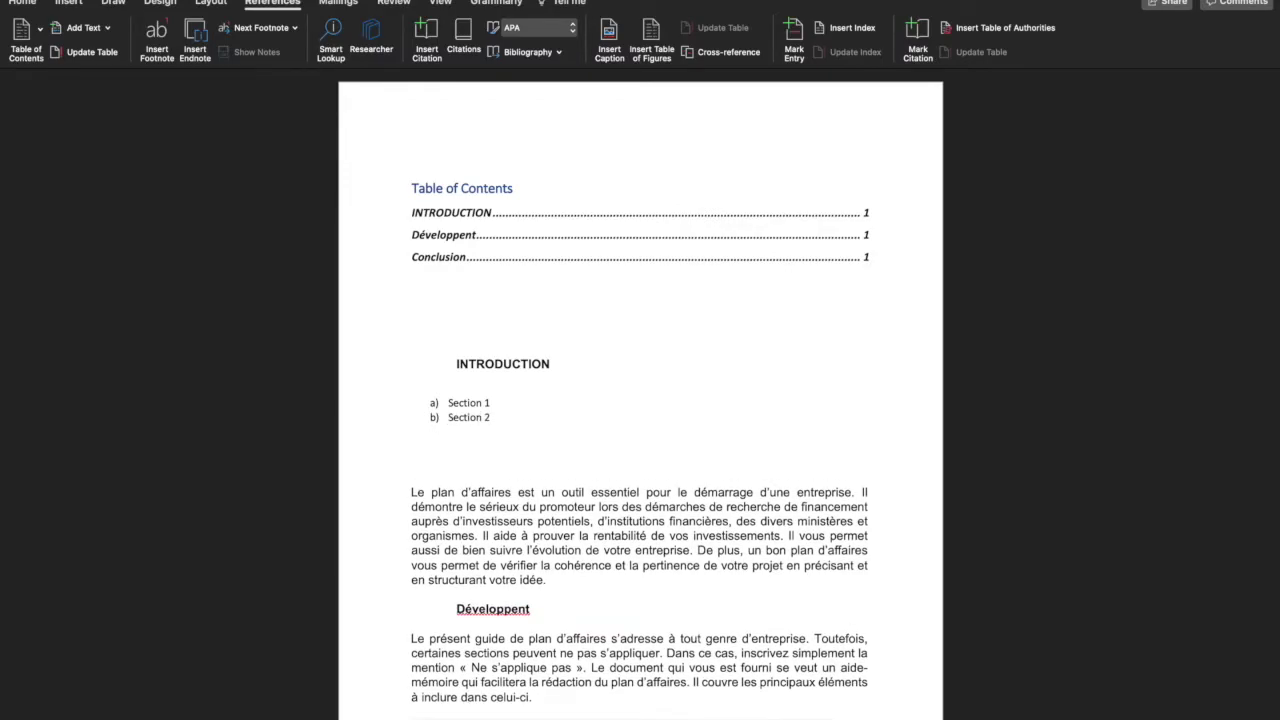
{"action": "key", "text": "BackSpace"}
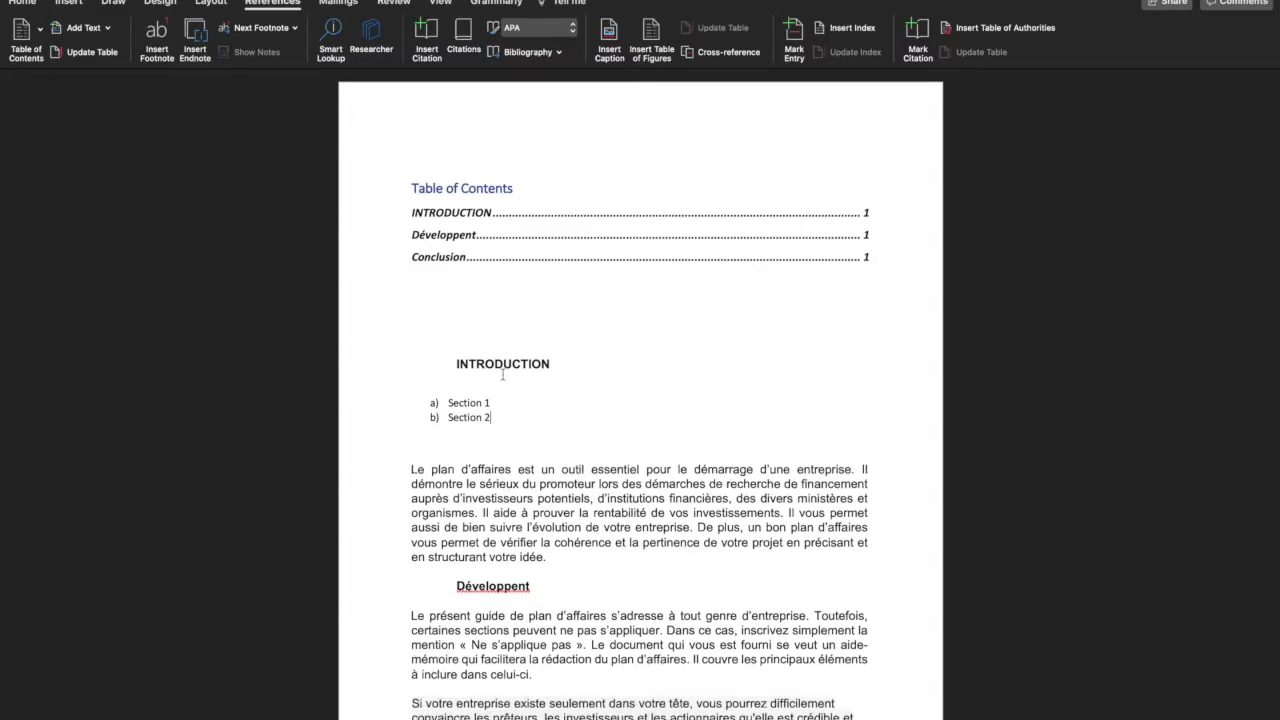
{"action": "left_click_drag", "start_coordinate": [492, 403], "coordinate": [419, 402]}
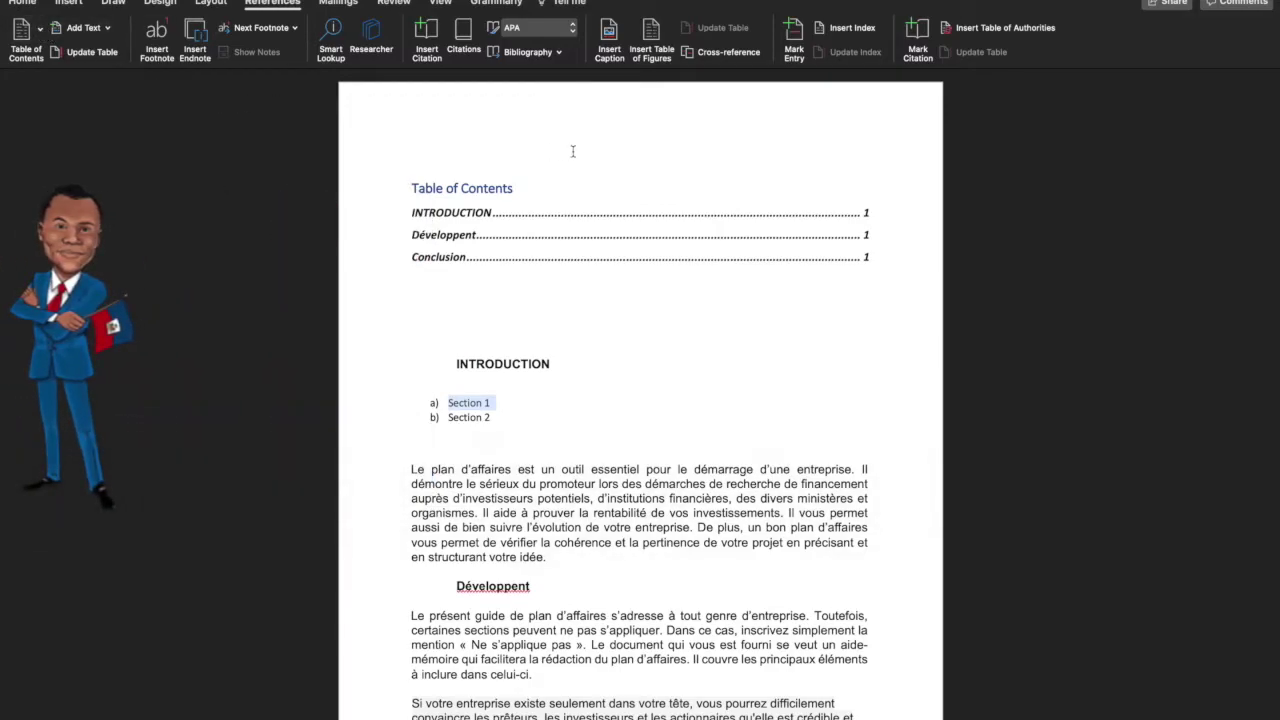
{"action": "left_click", "coordinate": [550, 178]}
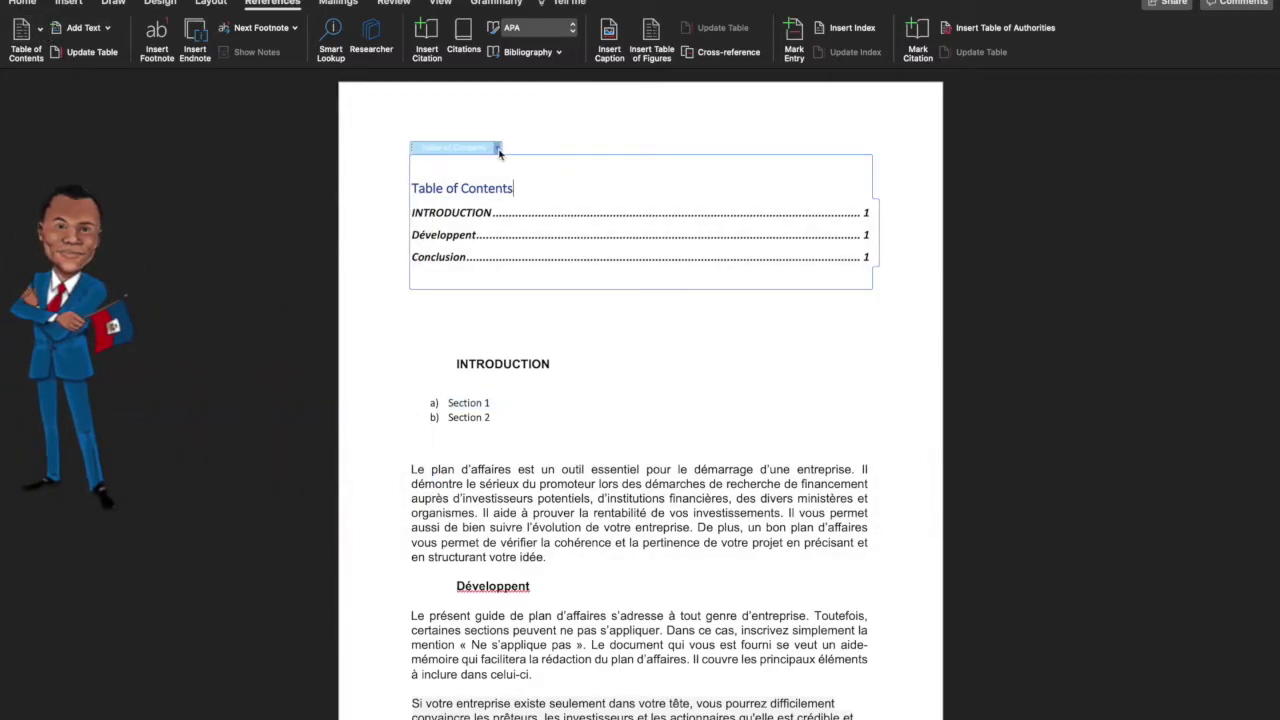
{"action": "left_click", "coordinate": [511, 393]}
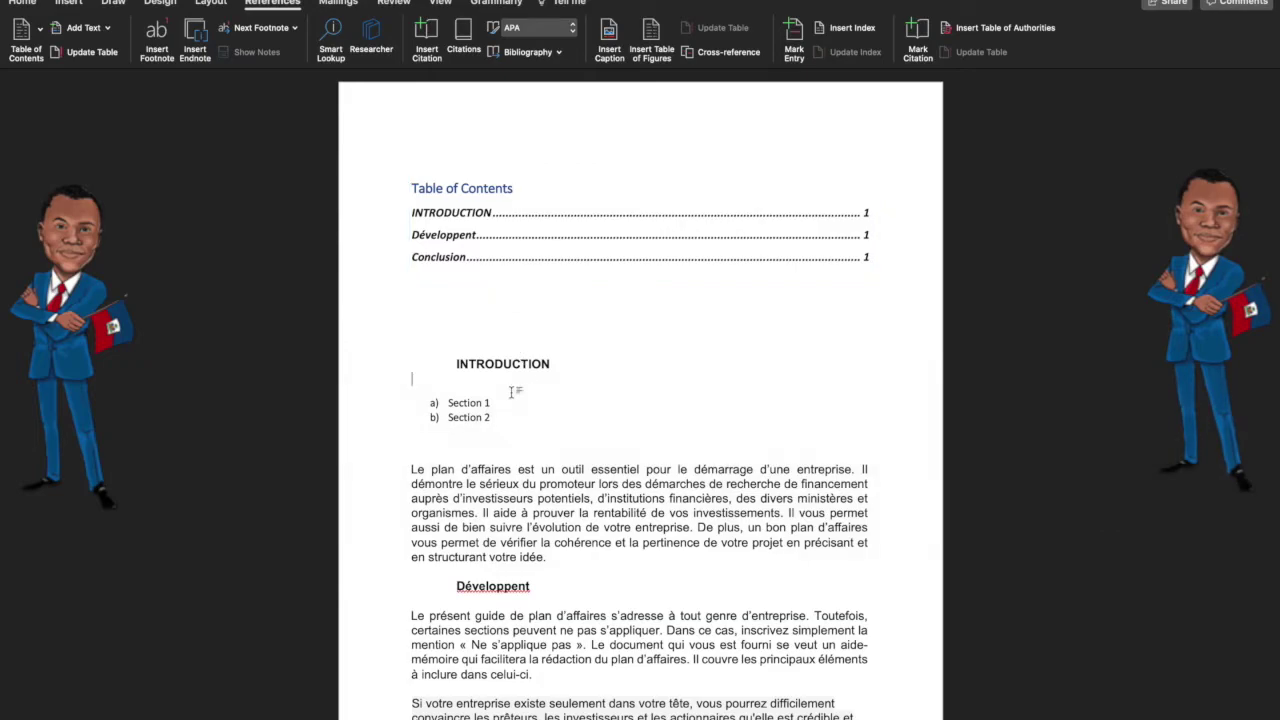
- Apply the Heading 2 style to the Section 1 and Section 2 list items
{"action": "left_click_drag", "start_coordinate": [503, 404], "coordinate": [457, 405]}
{"action": "left_click", "coordinate": [24, 3]}
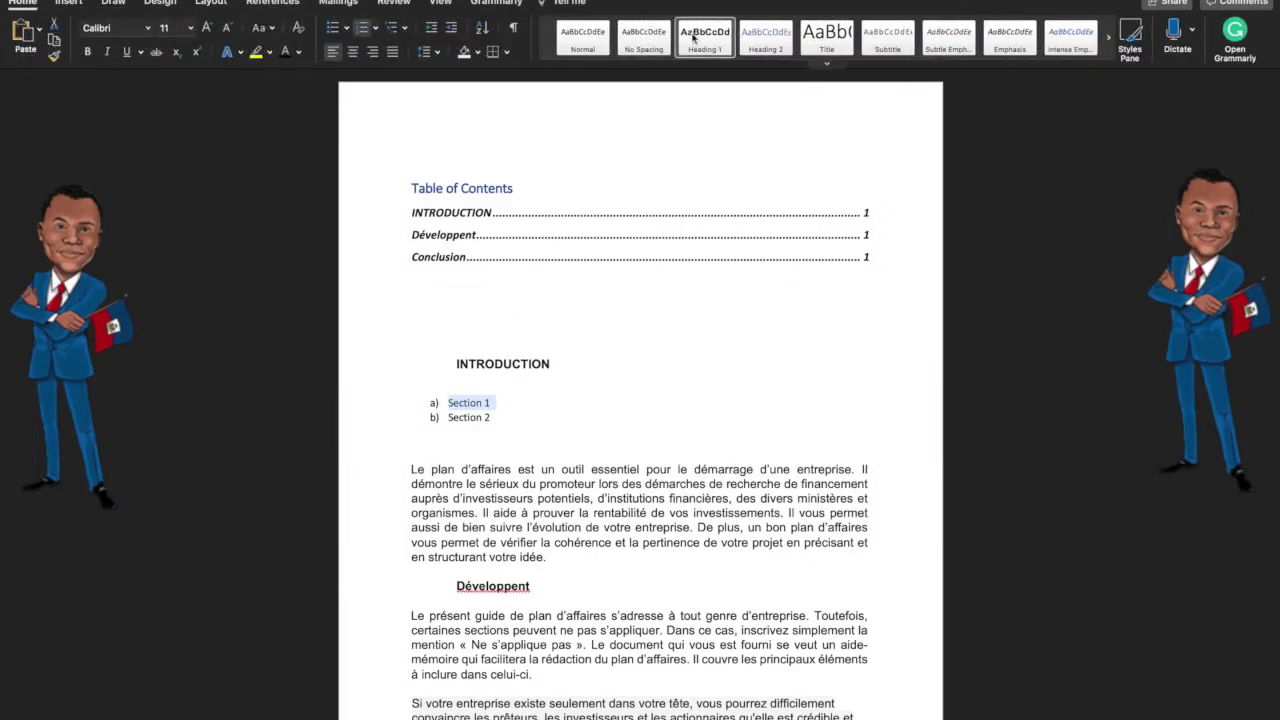
{"action": "left_click", "coordinate": [764, 40]}
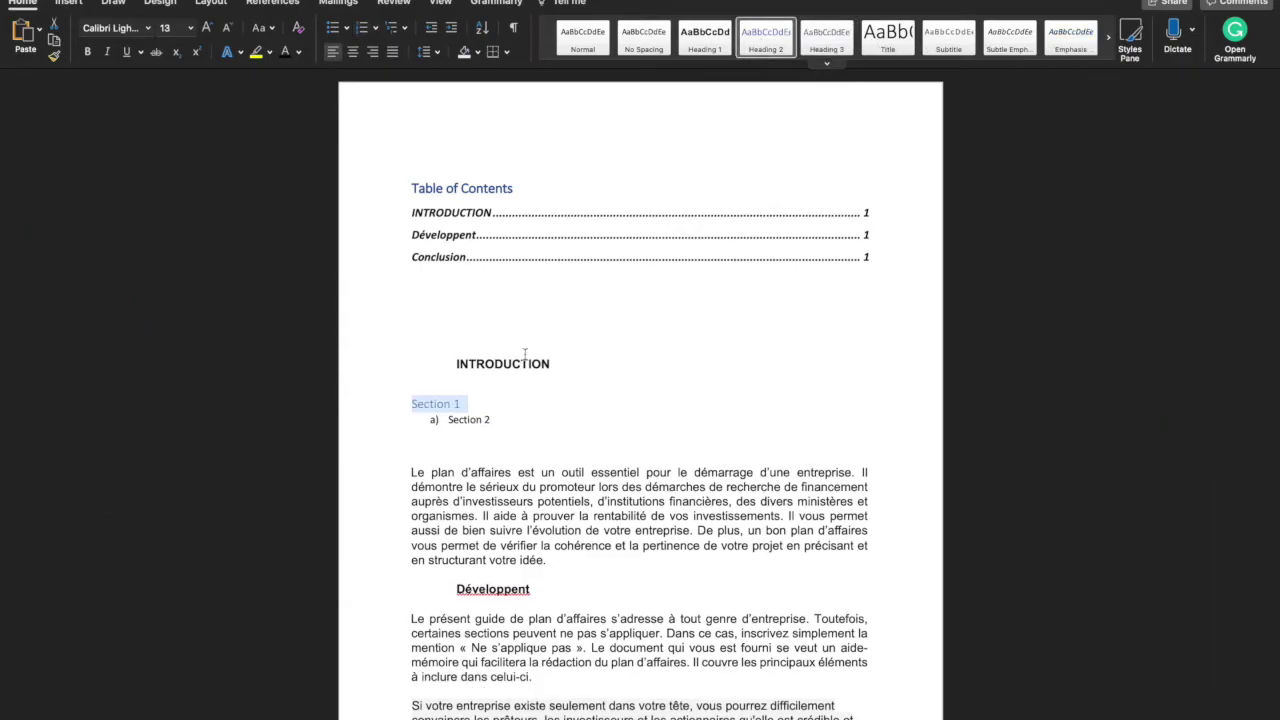
{"action": "left_click_drag", "start_coordinate": [500, 420], "coordinate": [421, 420]}
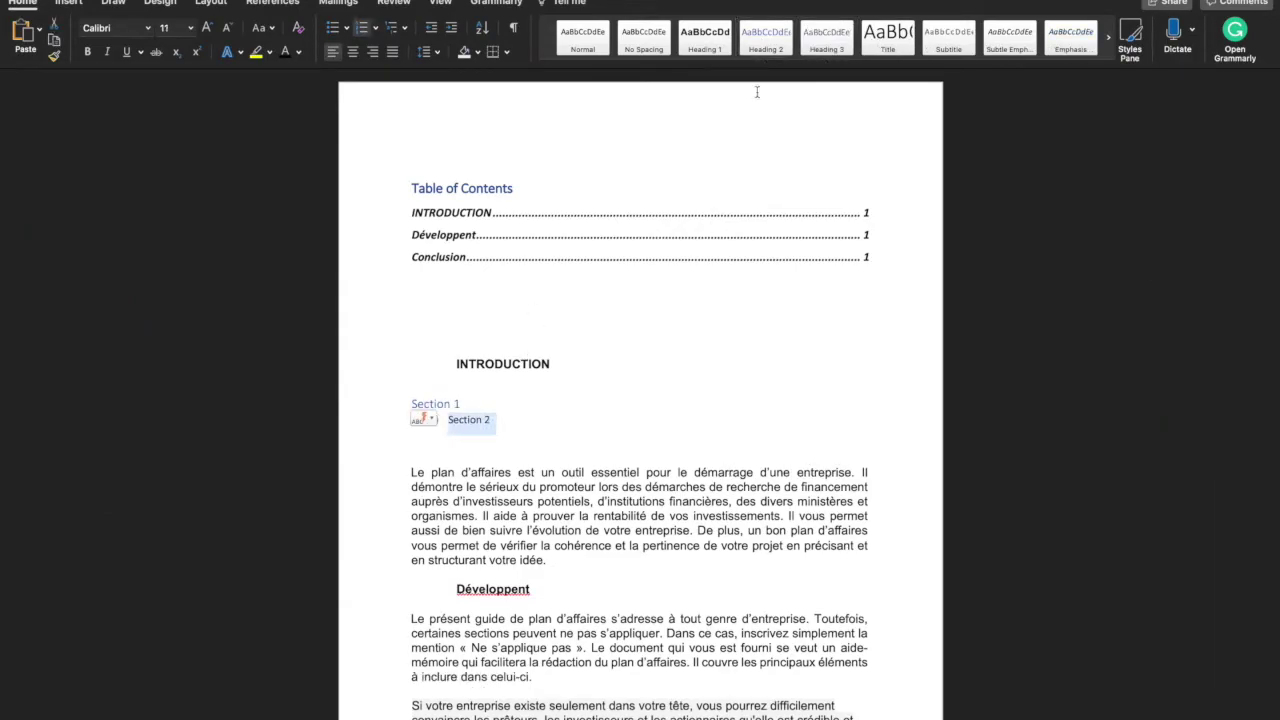
{"action": "left_click", "coordinate": [769, 42]}
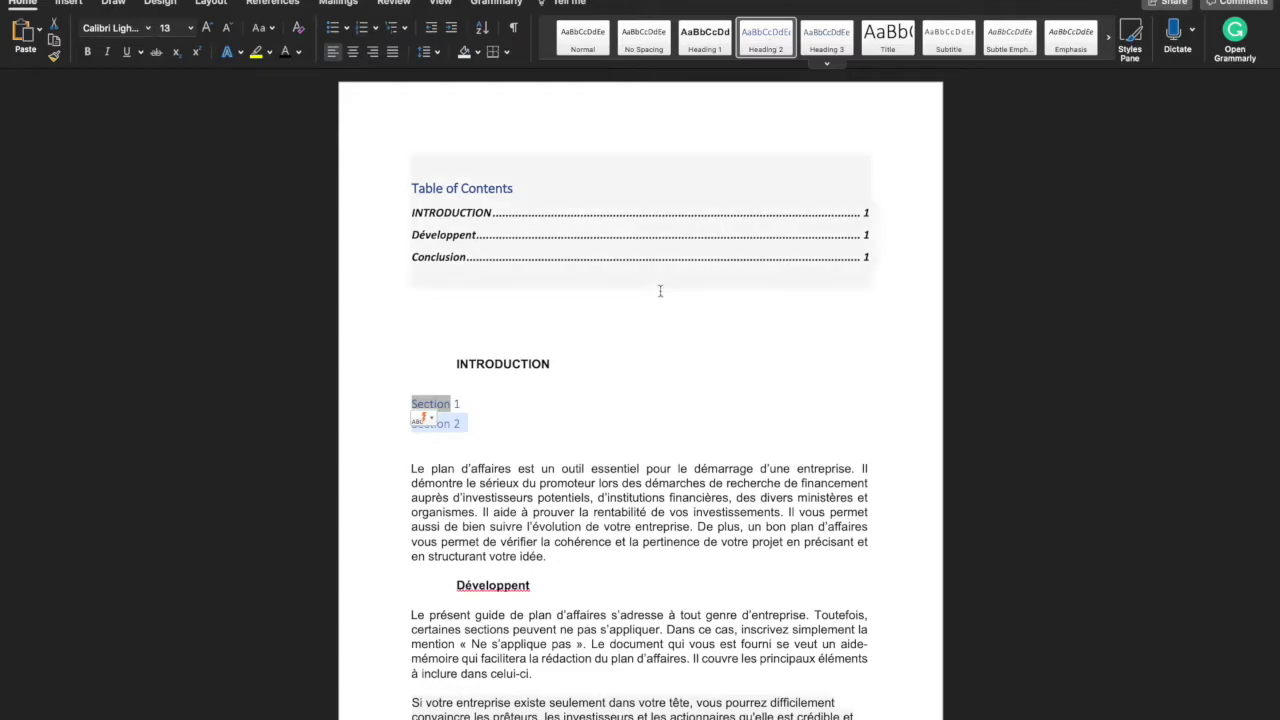
{"action": "left_click", "coordinate": [541, 405]}
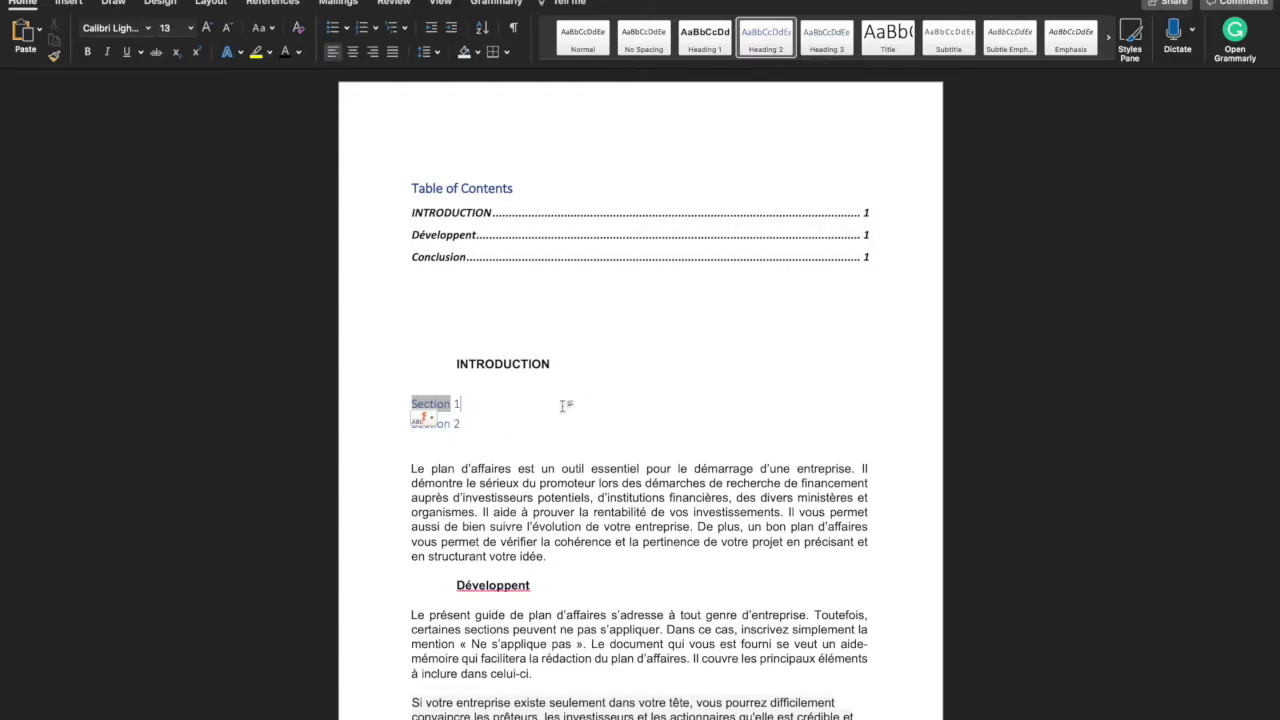
- Update the entire table of contents to include the new section headings
{"action": "left_click", "coordinate": [415, 324]}
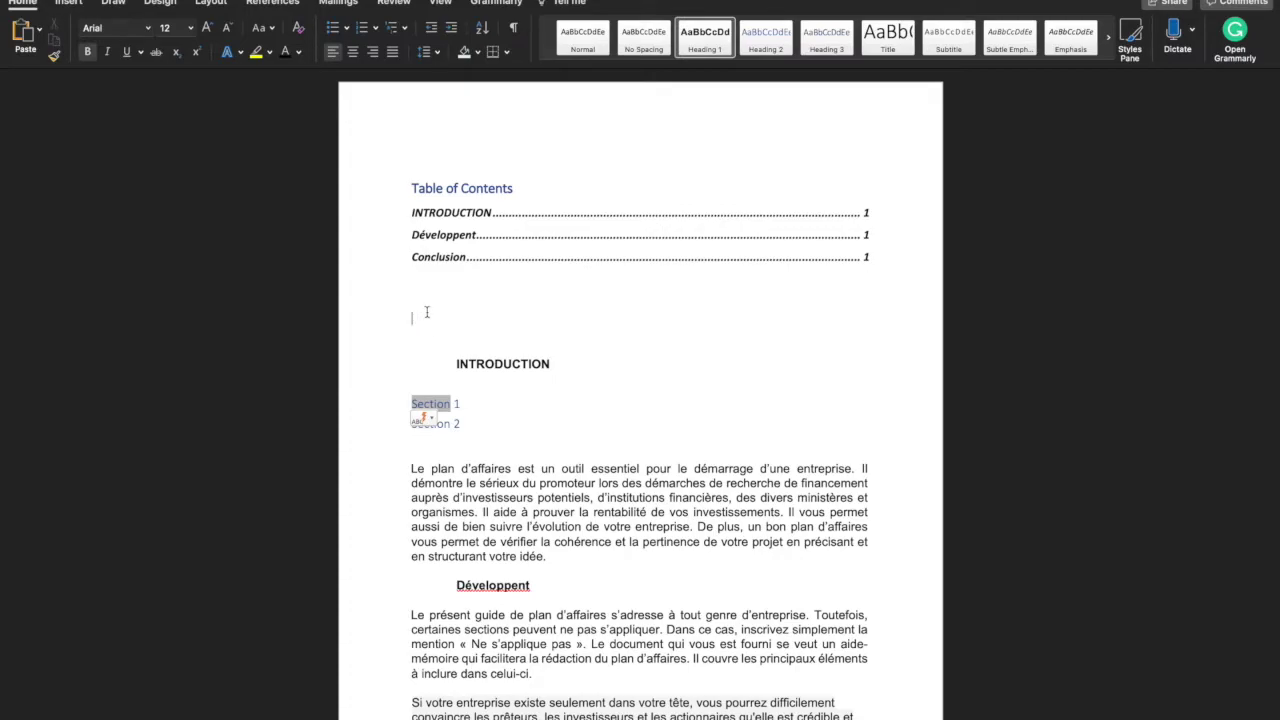
{"action": "left_click", "coordinate": [530, 169]}
{"action": "left_click", "coordinate": [497, 148]}
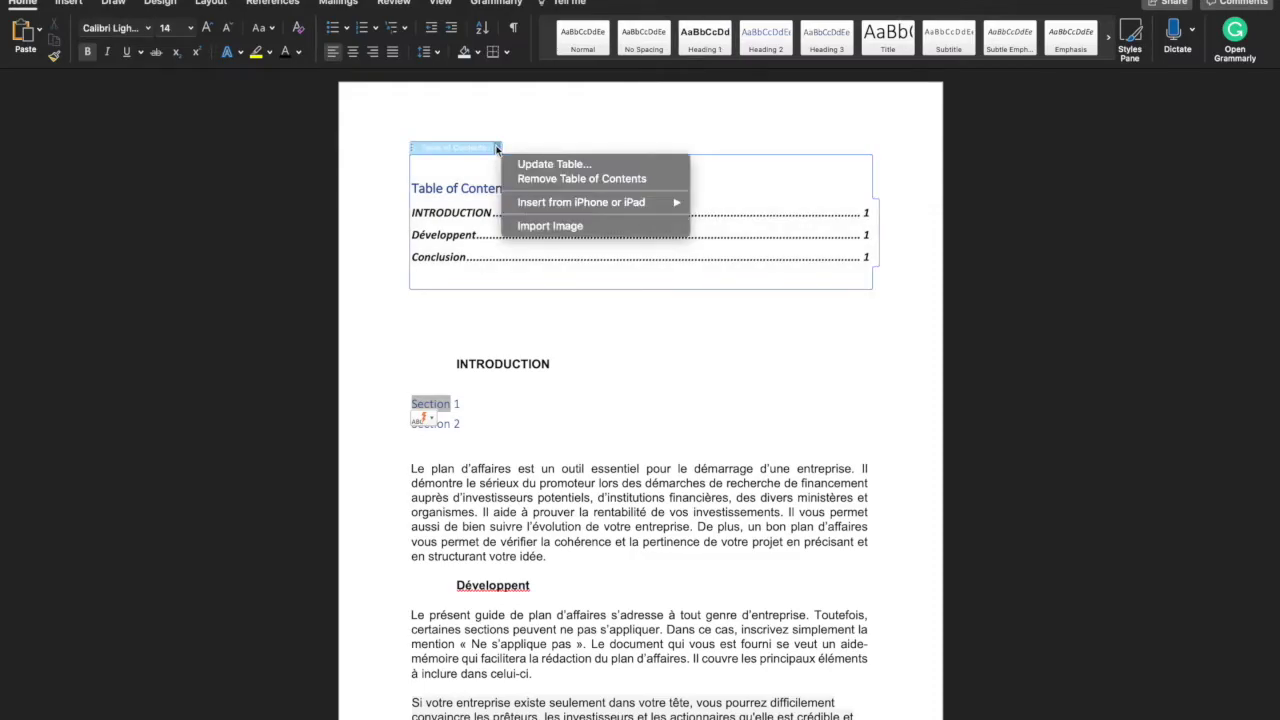
{"action": "left_click", "coordinate": [538, 164]}
{"action": "left_click", "coordinate": [505, 218]}
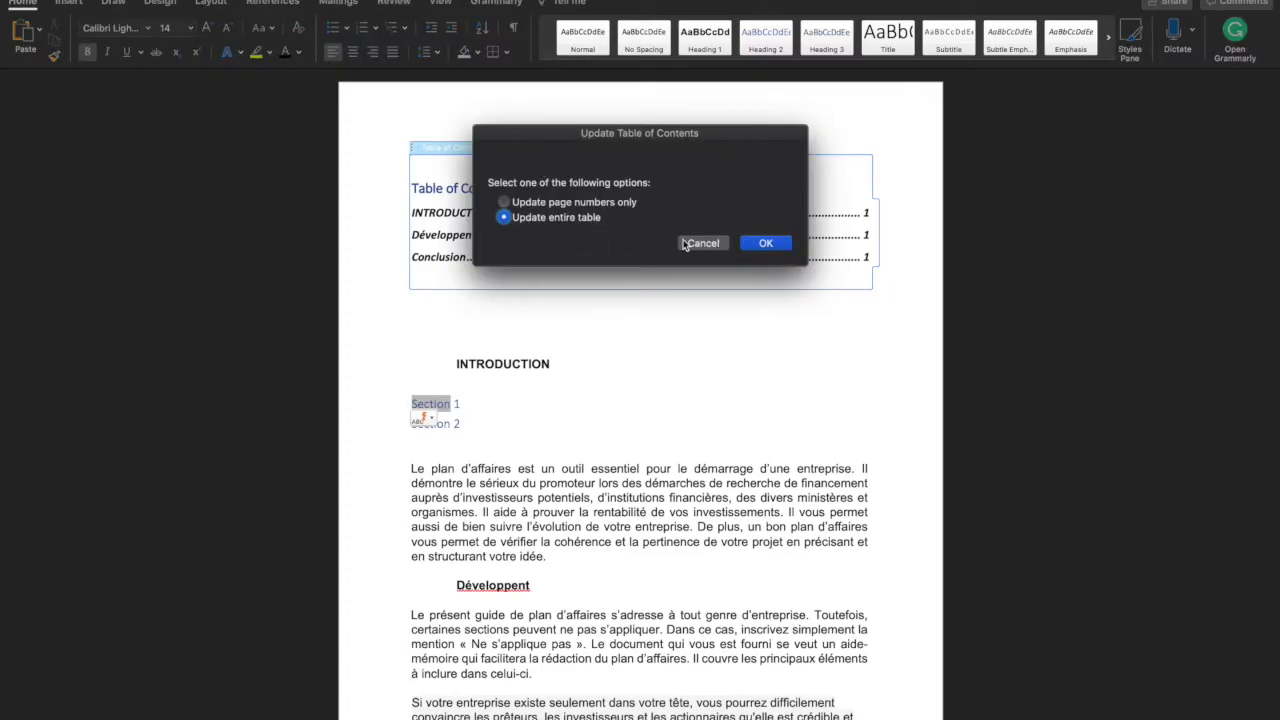
{"action": "left_click", "coordinate": [766, 244]}
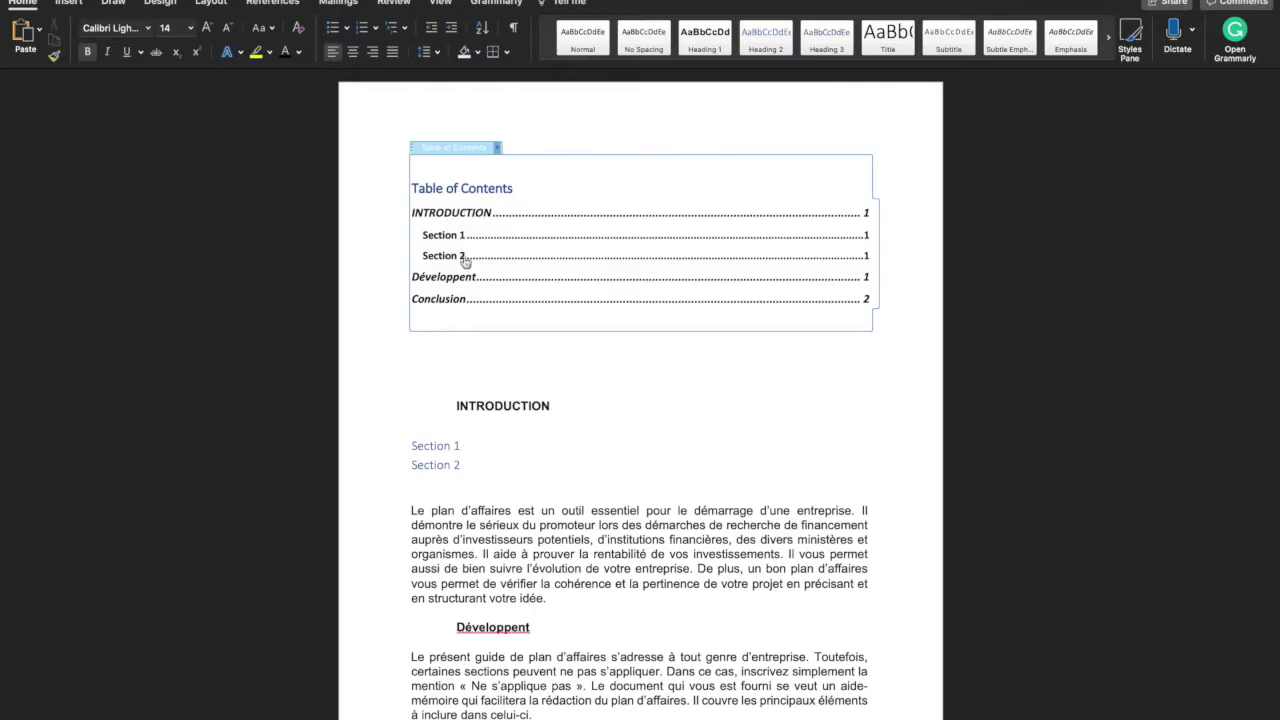
{"action": "scroll", "coordinate": [494, 388], "scroll_direction": "down", "scroll_amount": 10}
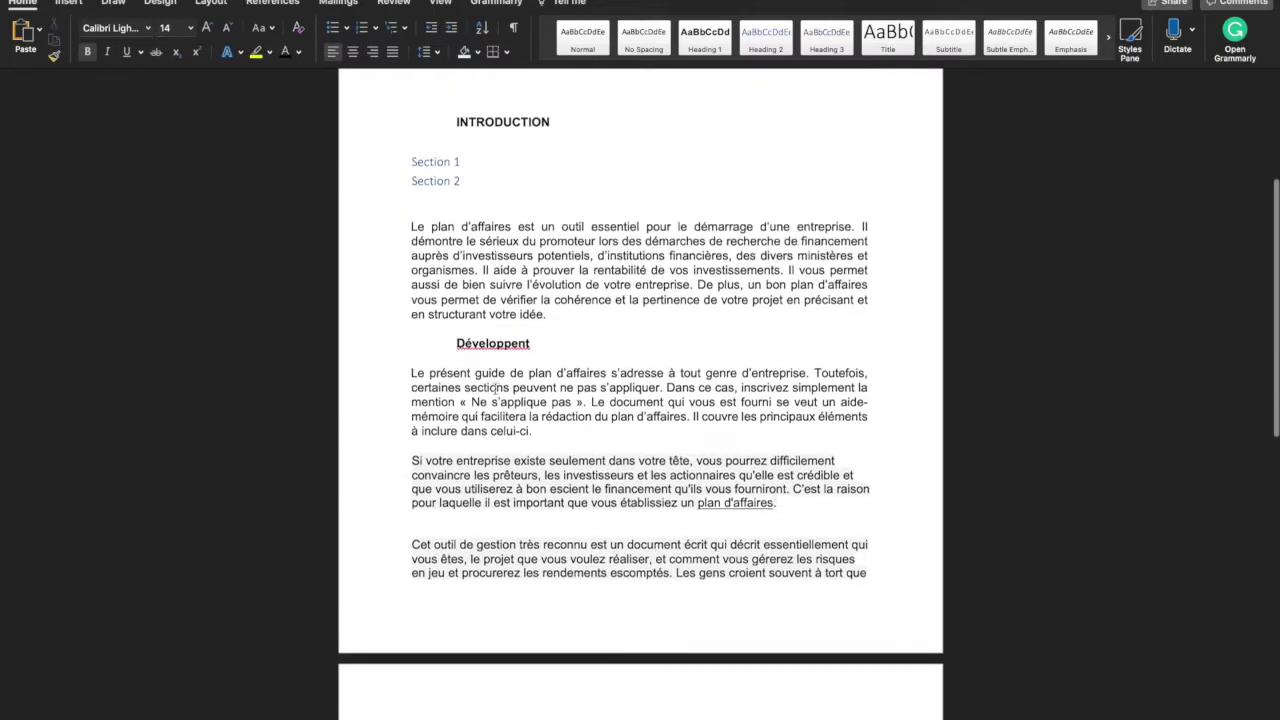
{"action": "scroll", "coordinate": [494, 388], "scroll_direction": "down", "scroll_amount": 1}
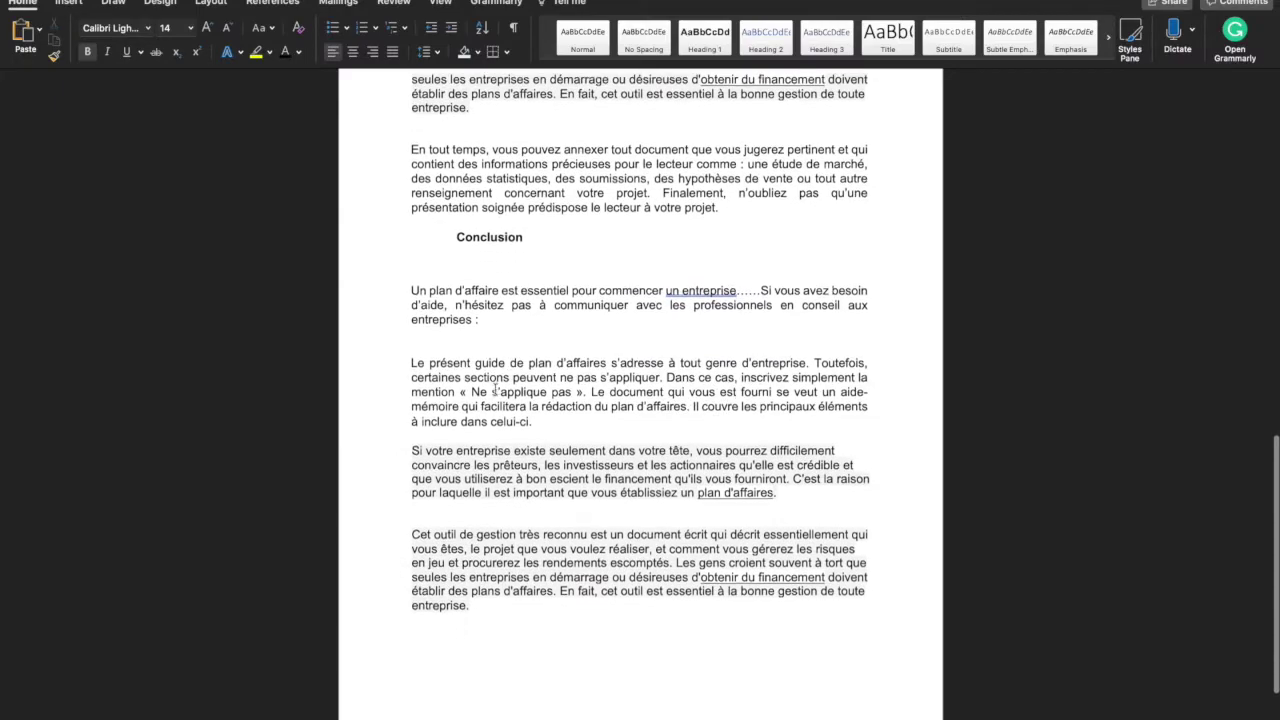
- Add an "Important" line below the Conclusion paragraph ending in "plan d'affaires." and apply the Heading 2 style to it
{"action": "left_click", "coordinate": [785, 496]}
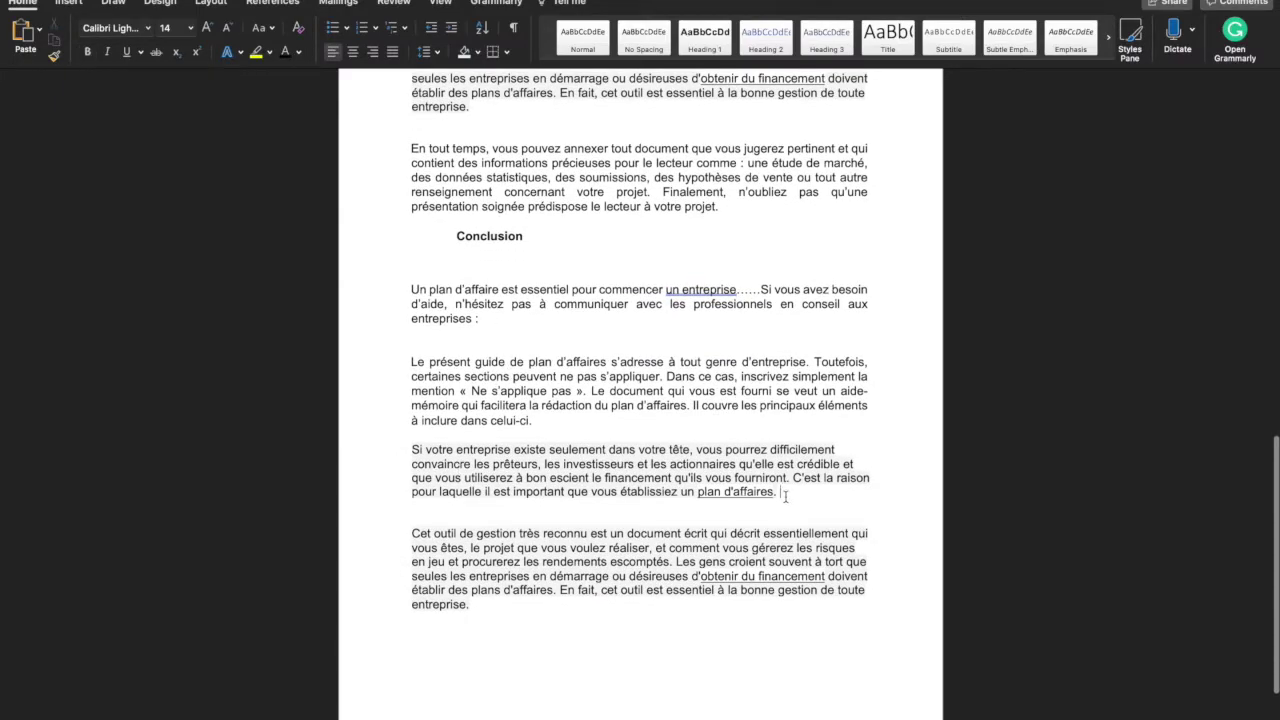
{"action": "key", "text": "Return"}
{"action": "key", "text": "Return"}
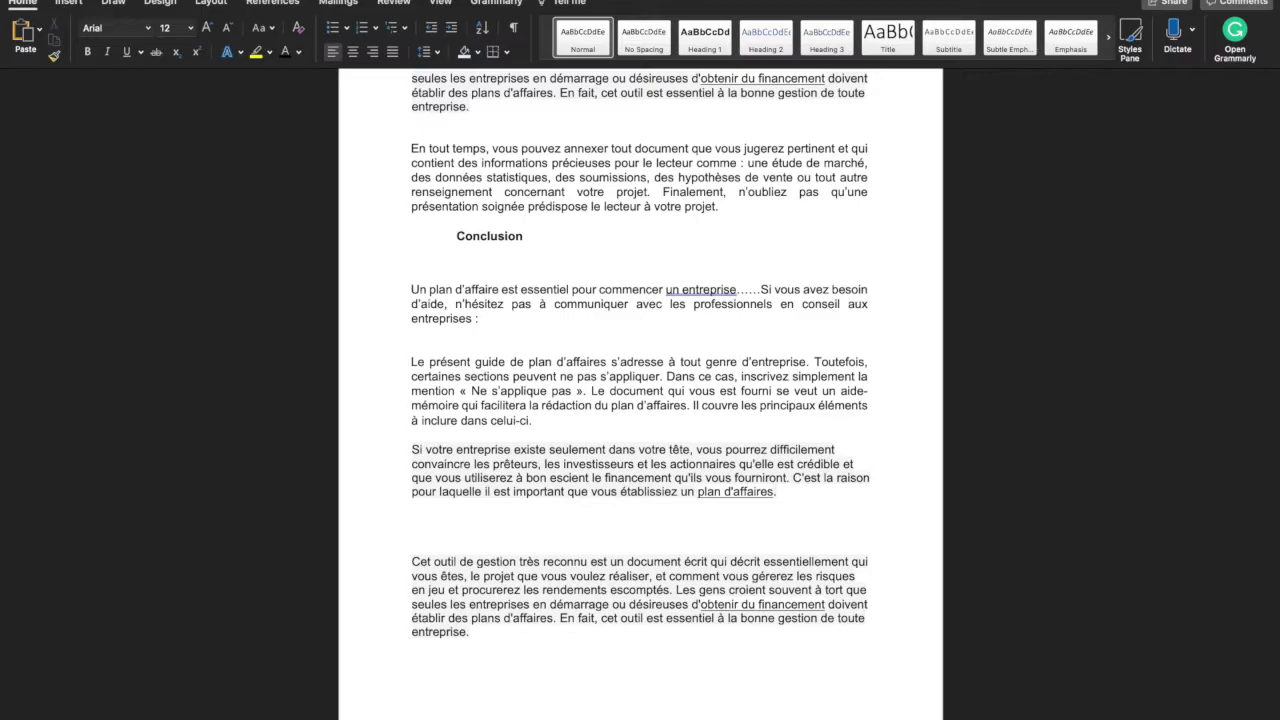
{"action": "type", "text": "important"}
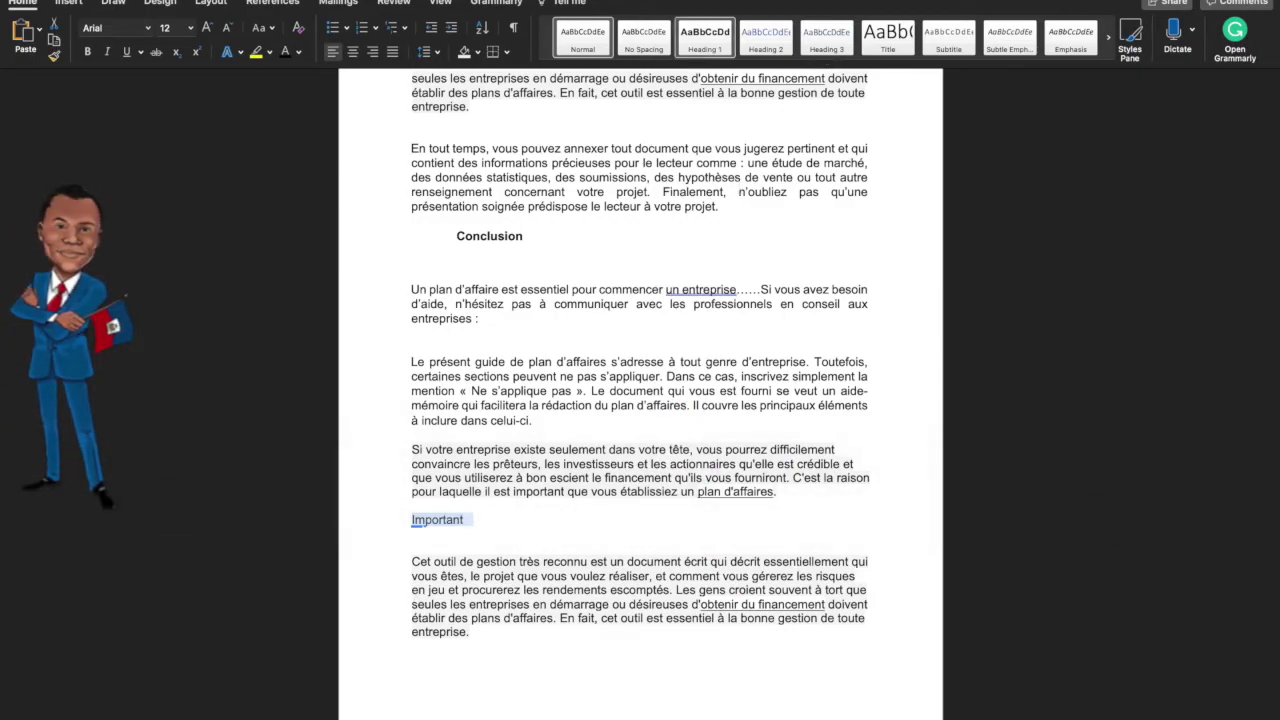
{"action": "left_click", "coordinate": [766, 38]}
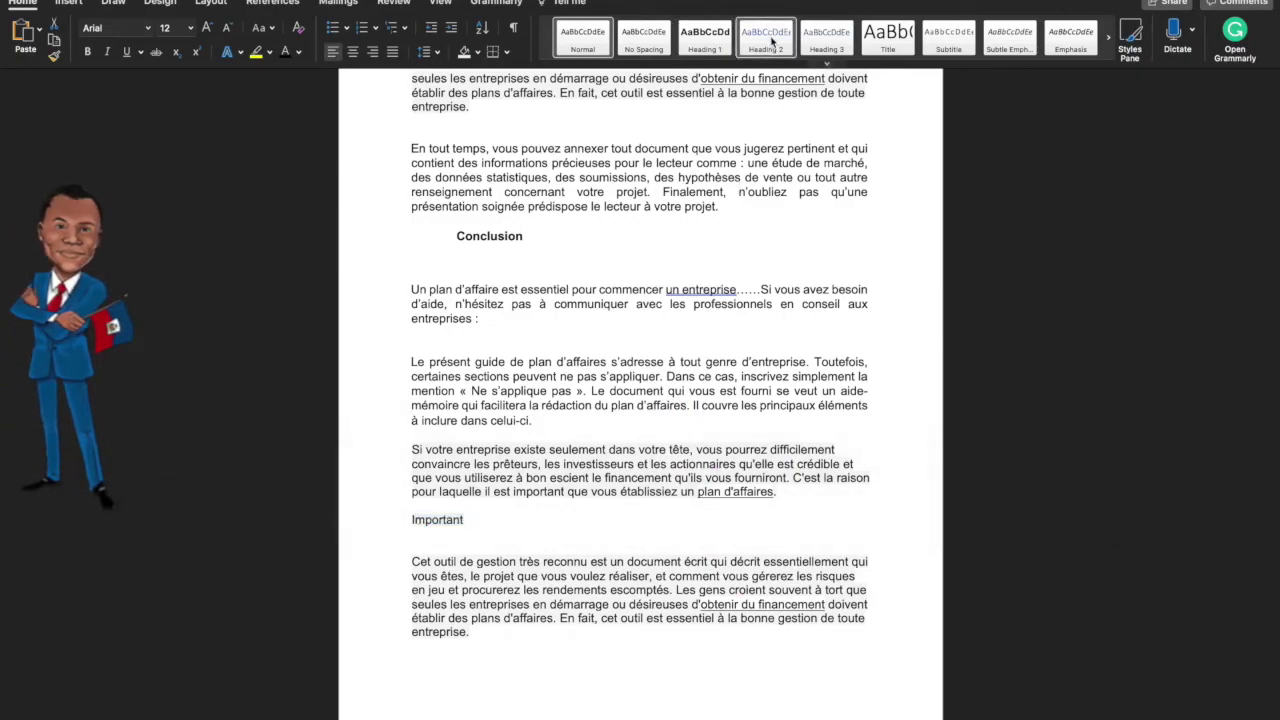
{"action": "left_click", "coordinate": [479, 519]}
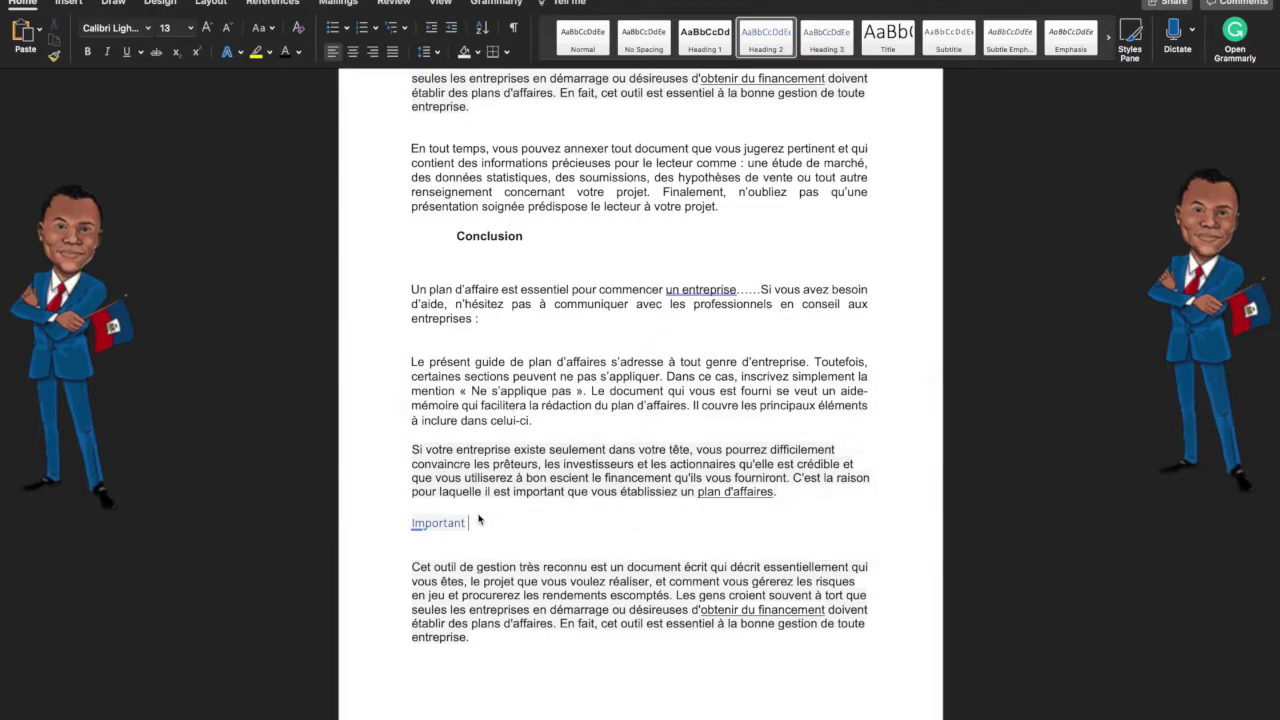
- Update the entire table of contents to include the new "Important" subheading
{"action": "scroll", "coordinate": [536, 288], "scroll_direction": "up", "scroll_amount": 15}
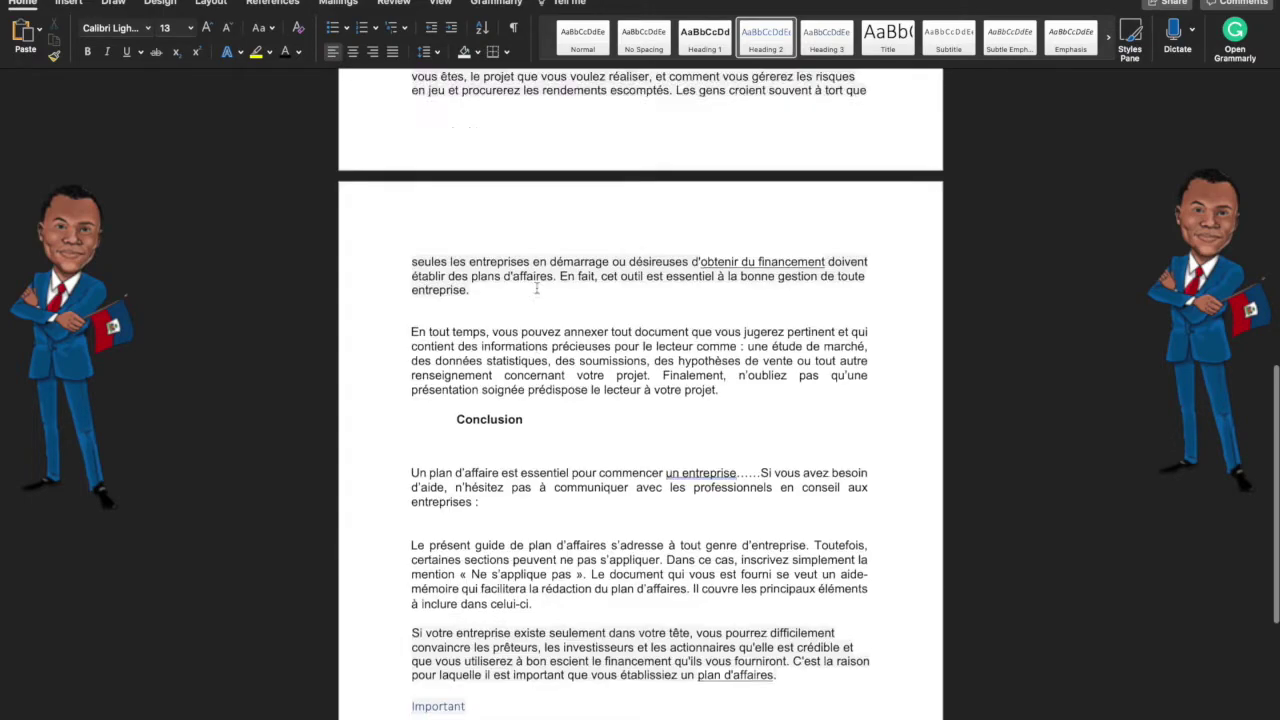
{"action": "scroll", "coordinate": [536, 288], "scroll_direction": "up", "scroll_amount": 2}
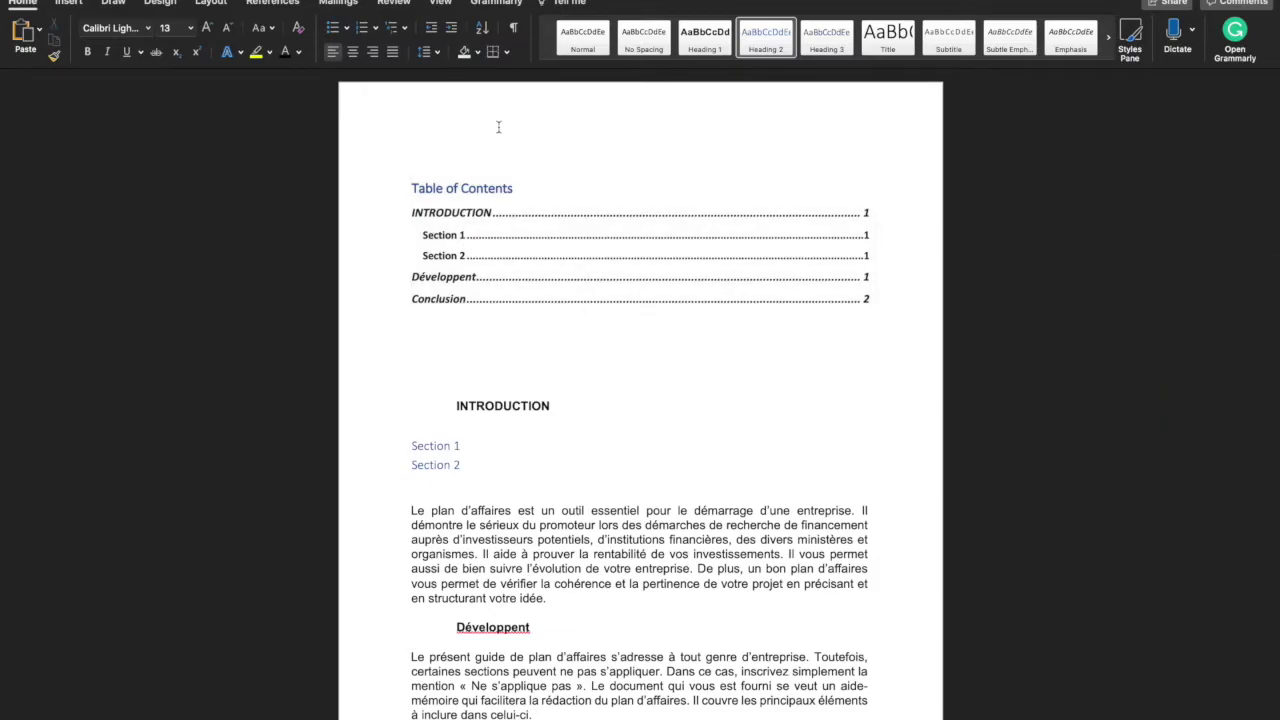
{"action": "left_click", "coordinate": [488, 180]}
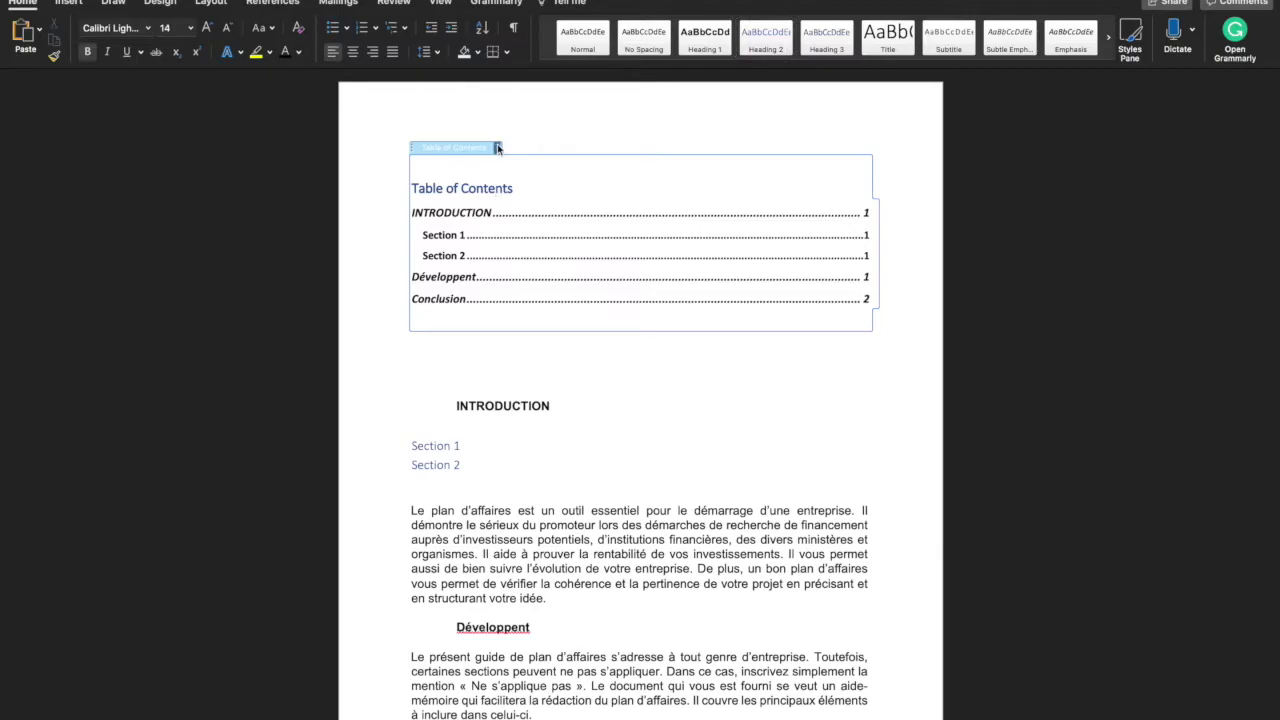
{"action": "left_click", "coordinate": [498, 149]}
{"action": "left_click", "coordinate": [548, 165]}
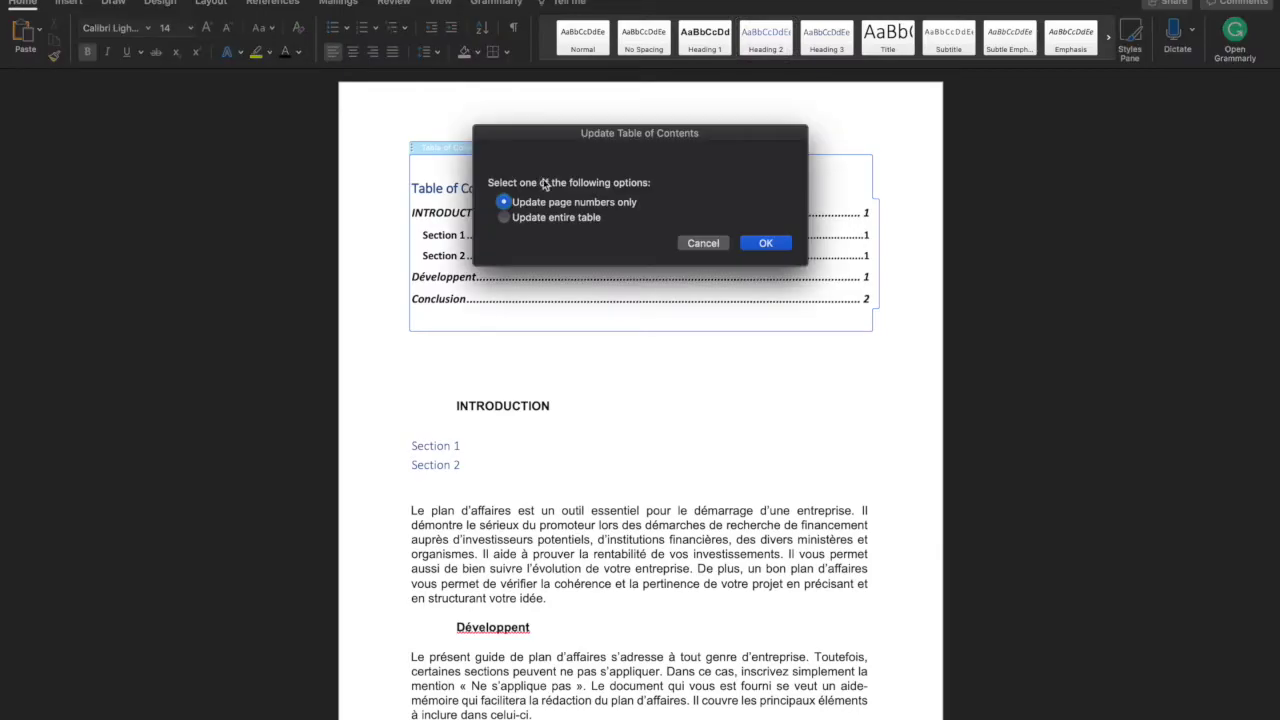
{"action": "left_click", "coordinate": [505, 218]}
{"action": "left_click", "coordinate": [767, 243]}
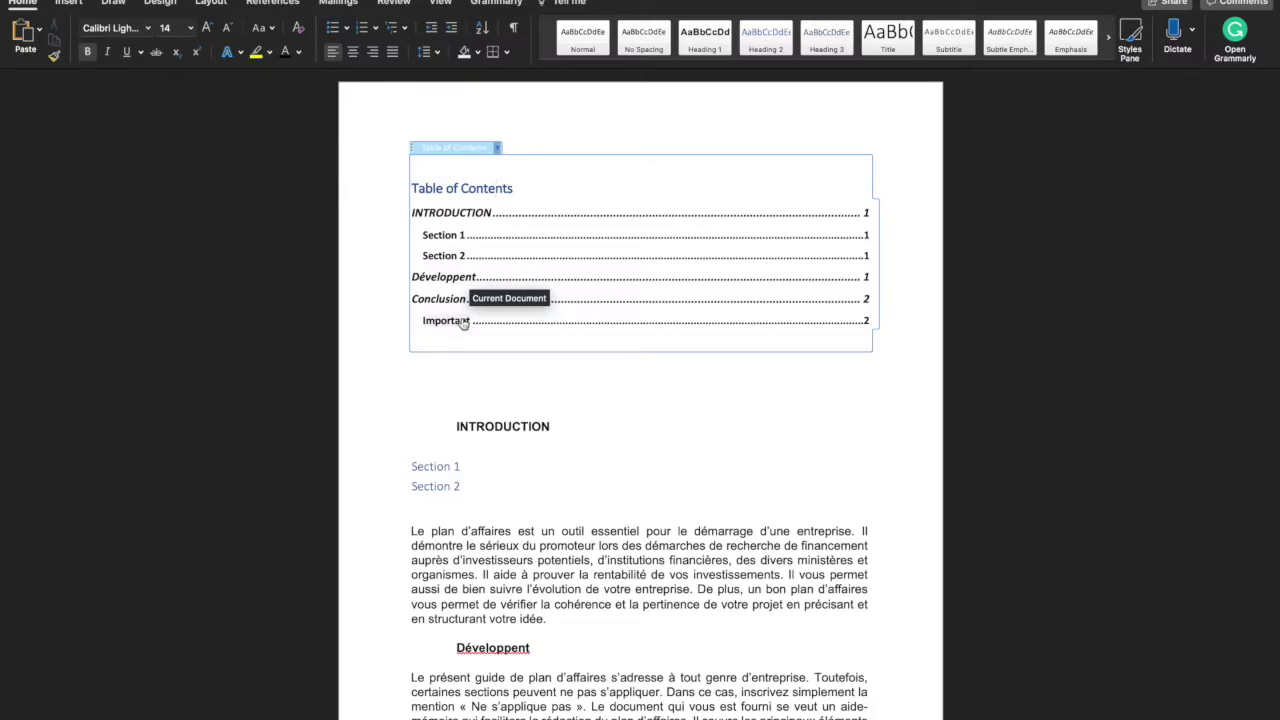
- Follow the "Important" entry in the table of contents to its heading, and return to the table
{"action": "left_click", "coordinate": [463, 322]}
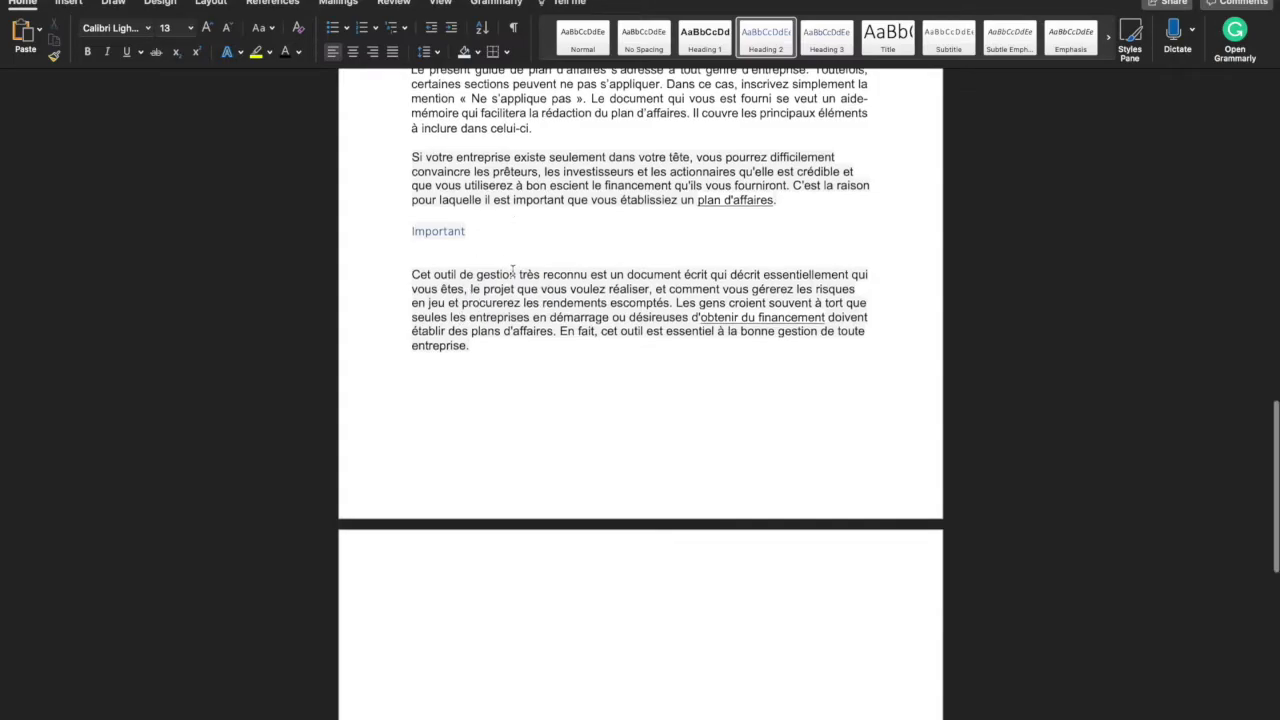
{"action": "scroll", "coordinate": [513, 271], "scroll_direction": "up", "scroll_amount": 10}
{"action": "scroll", "coordinate": [513, 271], "scroll_direction": "up", "scroll_amount": 3}
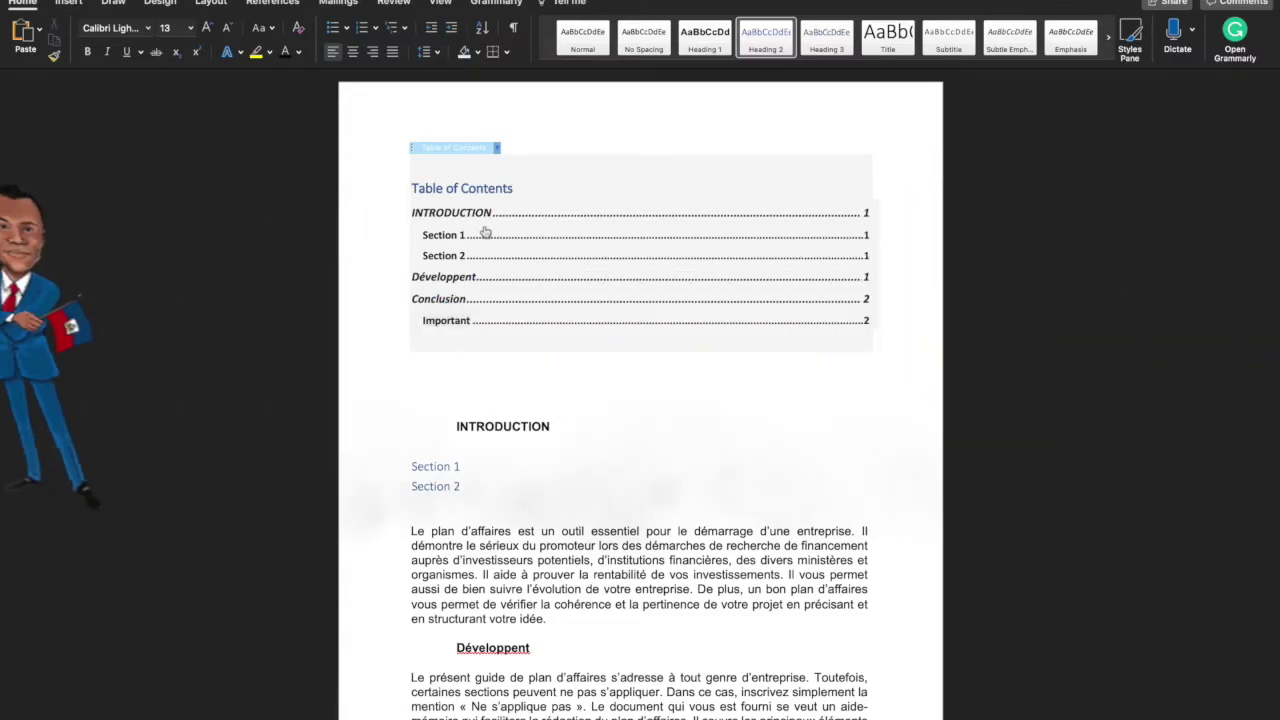
- Apply the Fancy style set to the whole document and review the restyled headings through to the Conclusion
{"action": "left_click", "coordinate": [555, 165]}
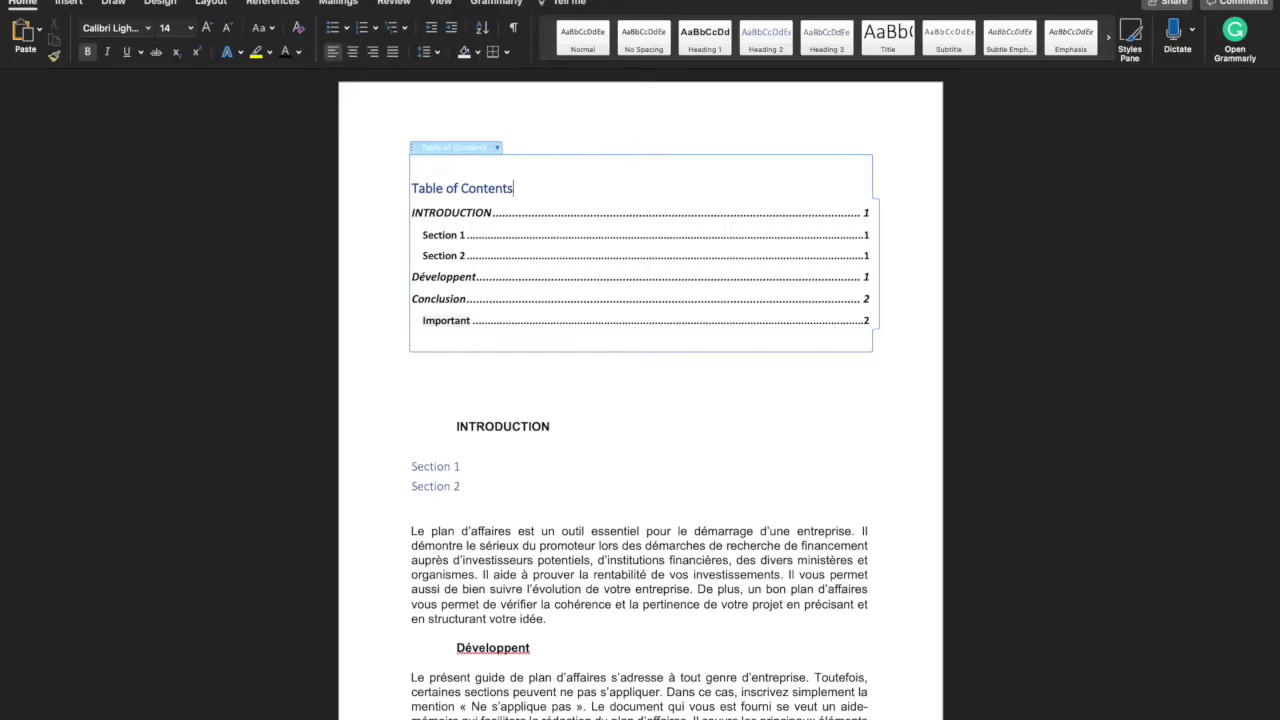
{"action": "left_click", "coordinate": [160, 3]}
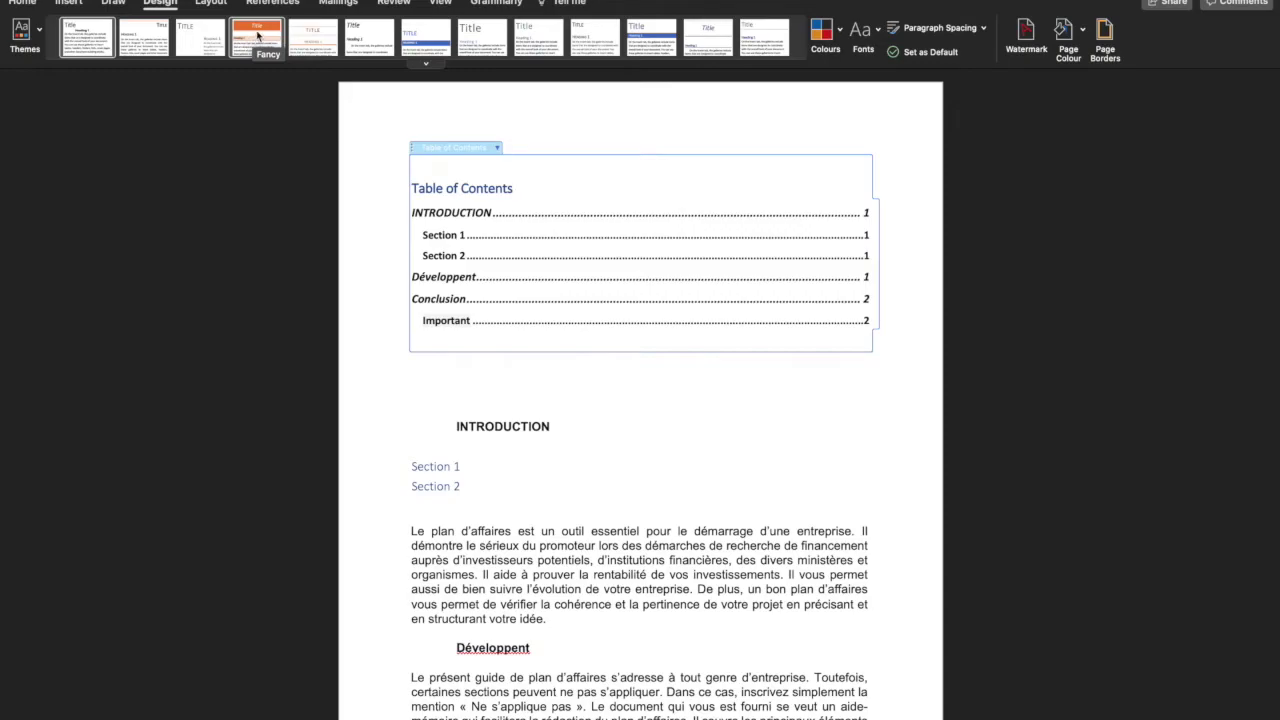
{"action": "left_click", "coordinate": [259, 31]}
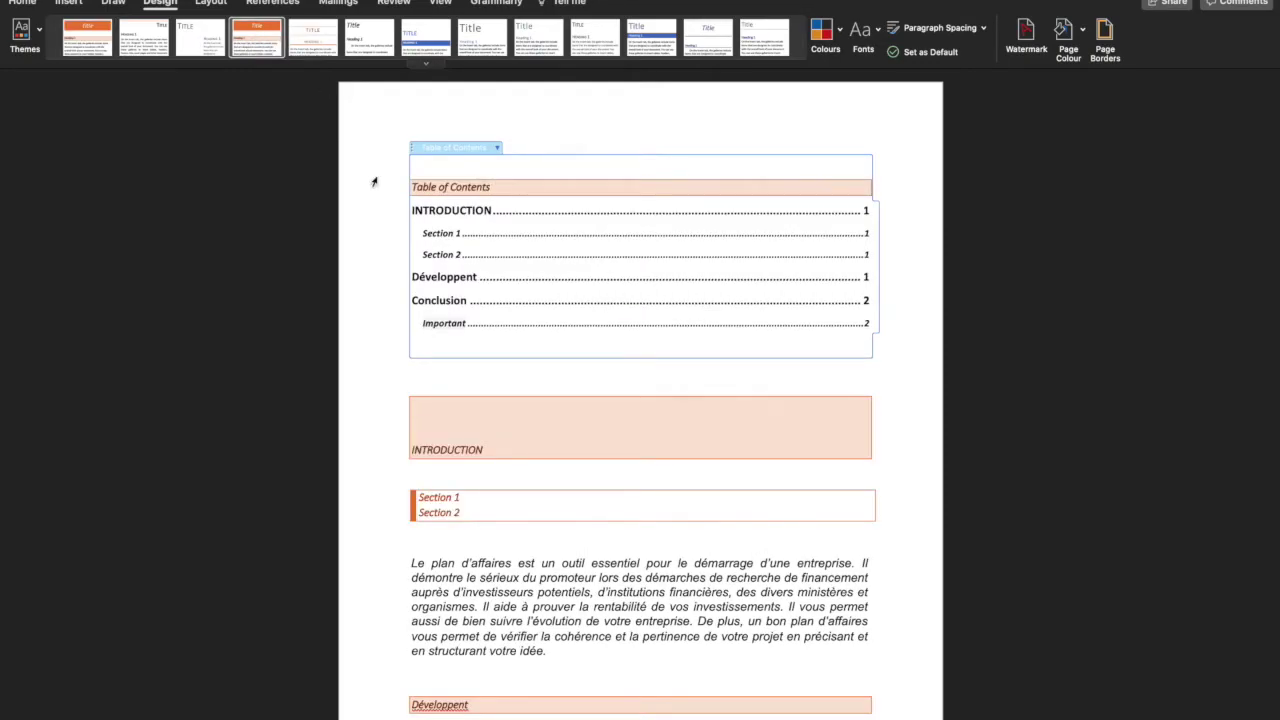
{"action": "scroll", "coordinate": [557, 296], "scroll_direction": "down", "scroll_amount": 2}
{"action": "scroll", "coordinate": [557, 296], "scroll_direction": "down", "scroll_amount": 12}
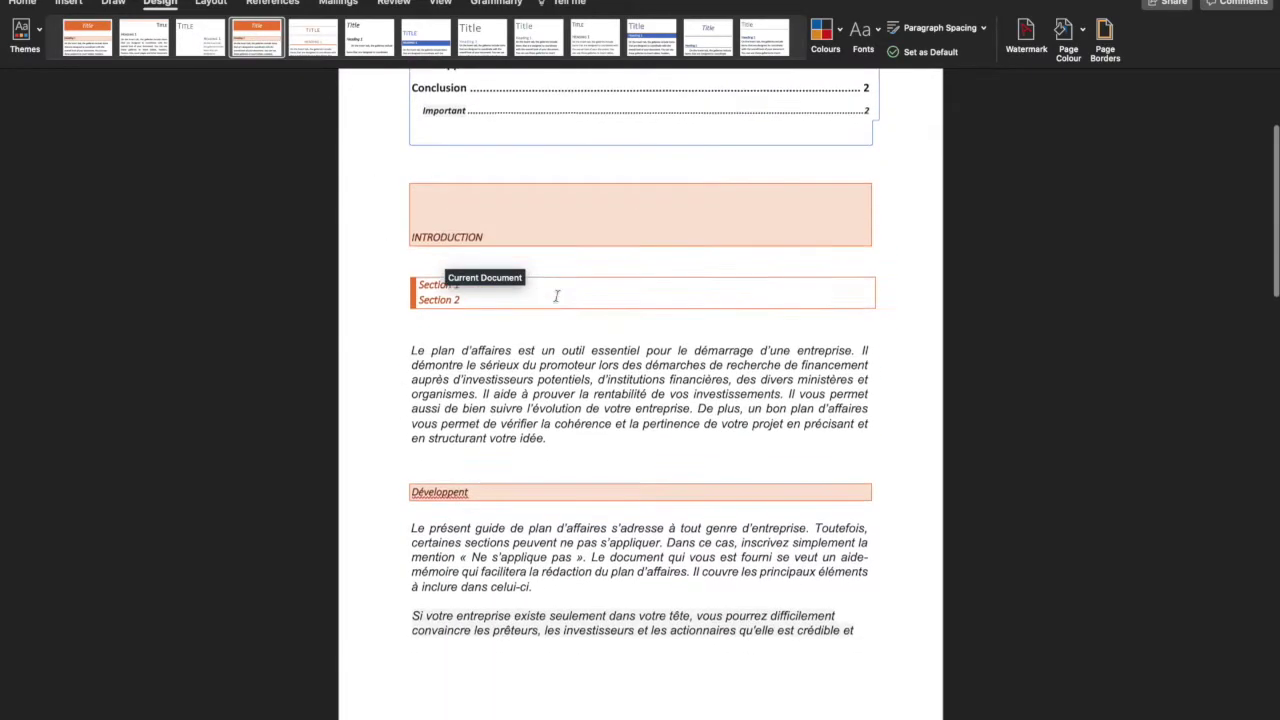
{"action": "scroll", "coordinate": [557, 296], "scroll_direction": "down", "scroll_amount": 8}
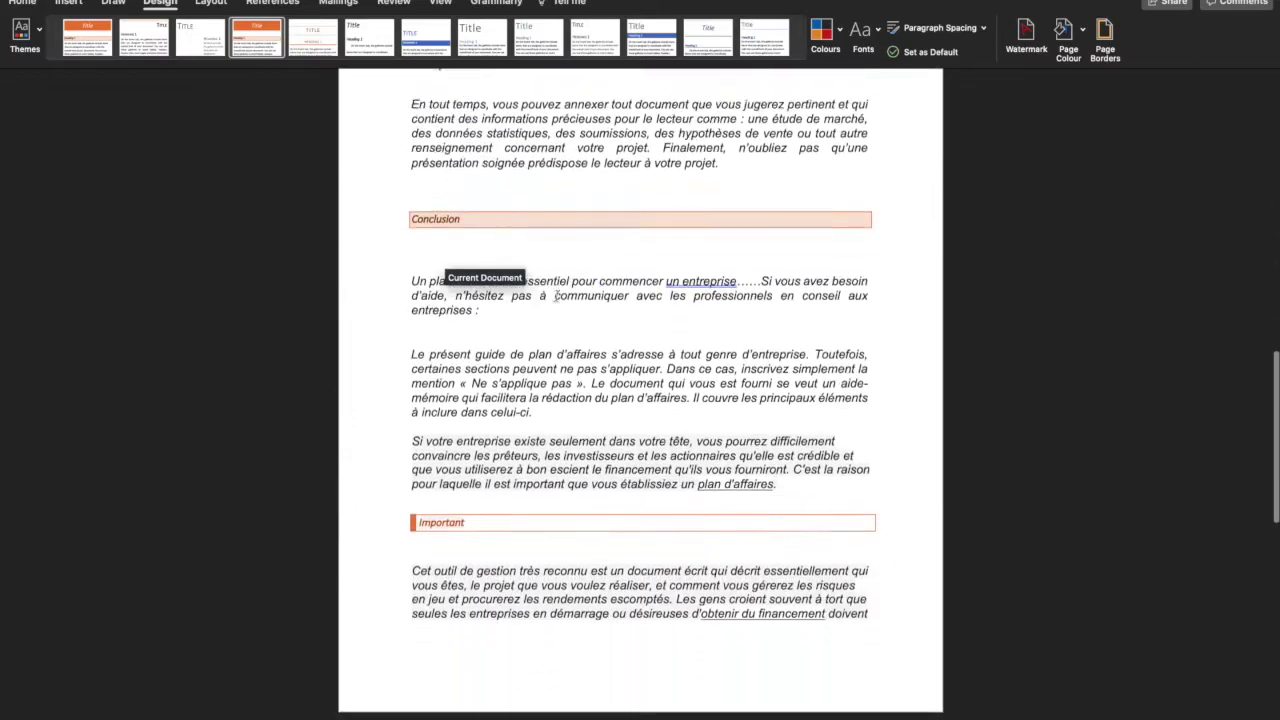
{"action": "scroll", "coordinate": [557, 296], "scroll_direction": "up", "scroll_amount": 15}
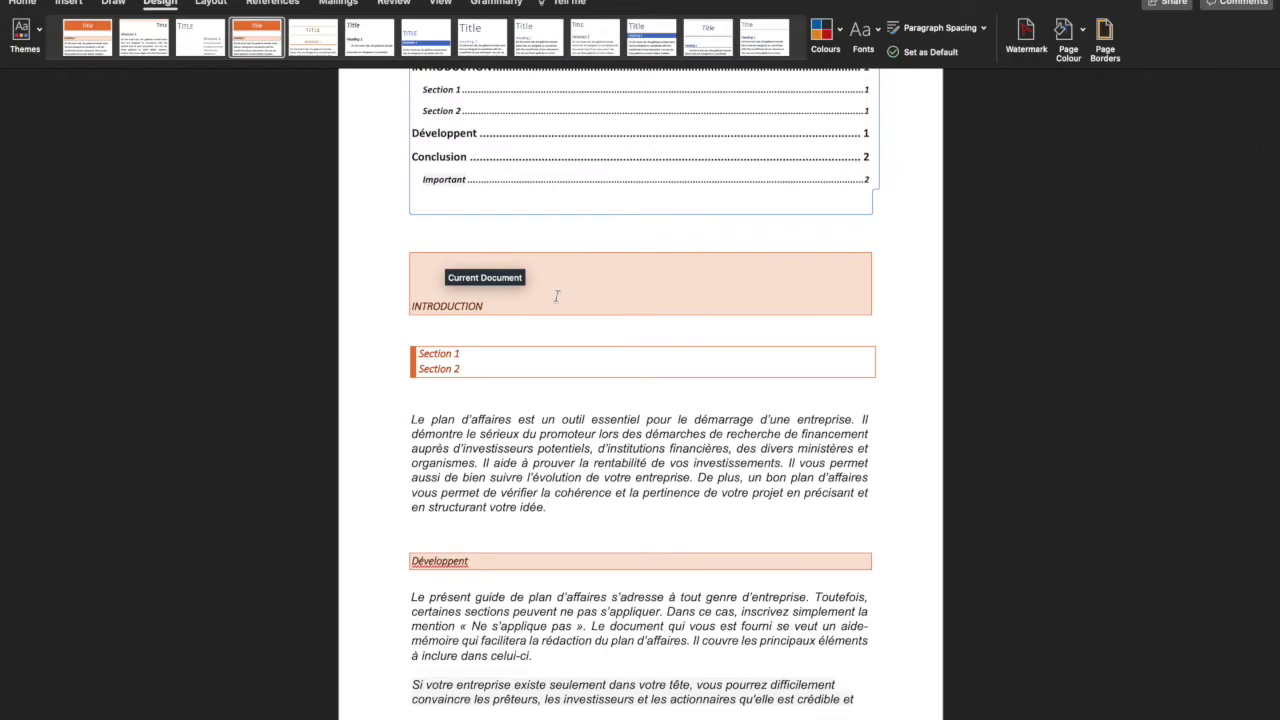
{"action": "scroll", "coordinate": [584, 234], "scroll_direction": "up", "scroll_amount": 3}
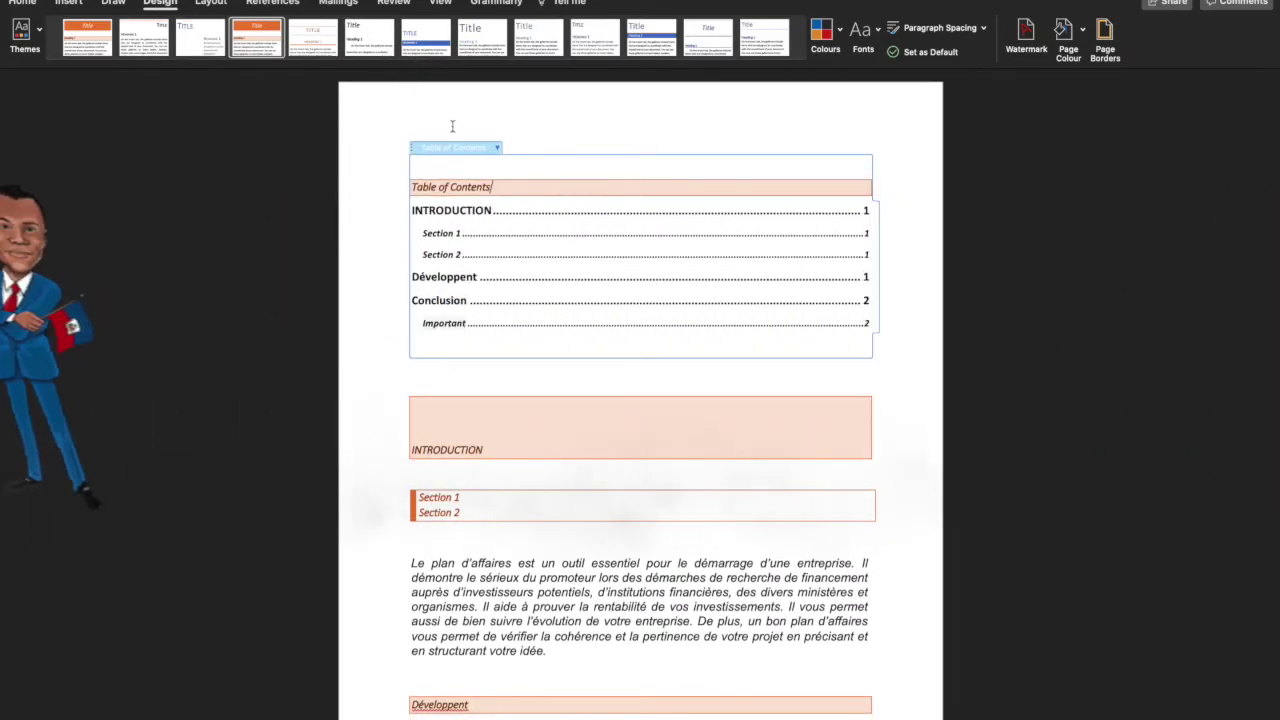
{"action": "left_click", "coordinate": [519, 190]}
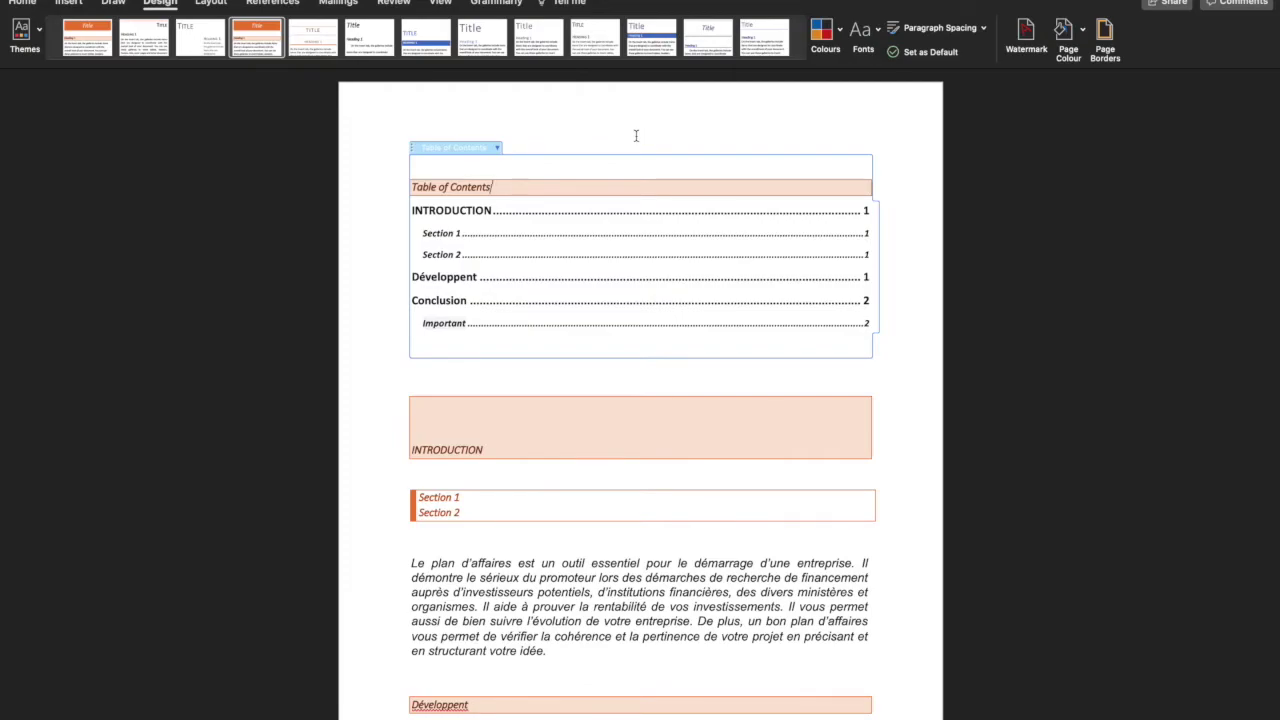
{"action": "left_click", "coordinate": [531, 187]}
{"action": "left_click", "coordinate": [24, 3]}
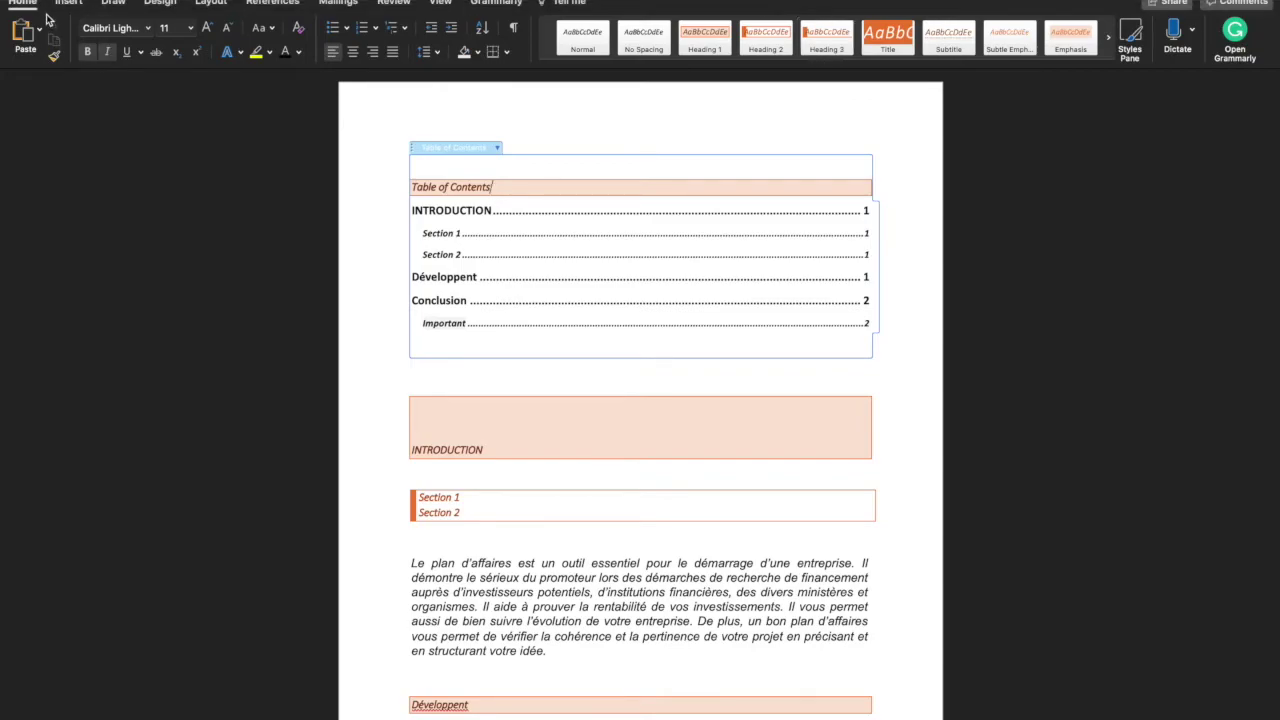
{"action": "left_click", "coordinate": [275, 6]}
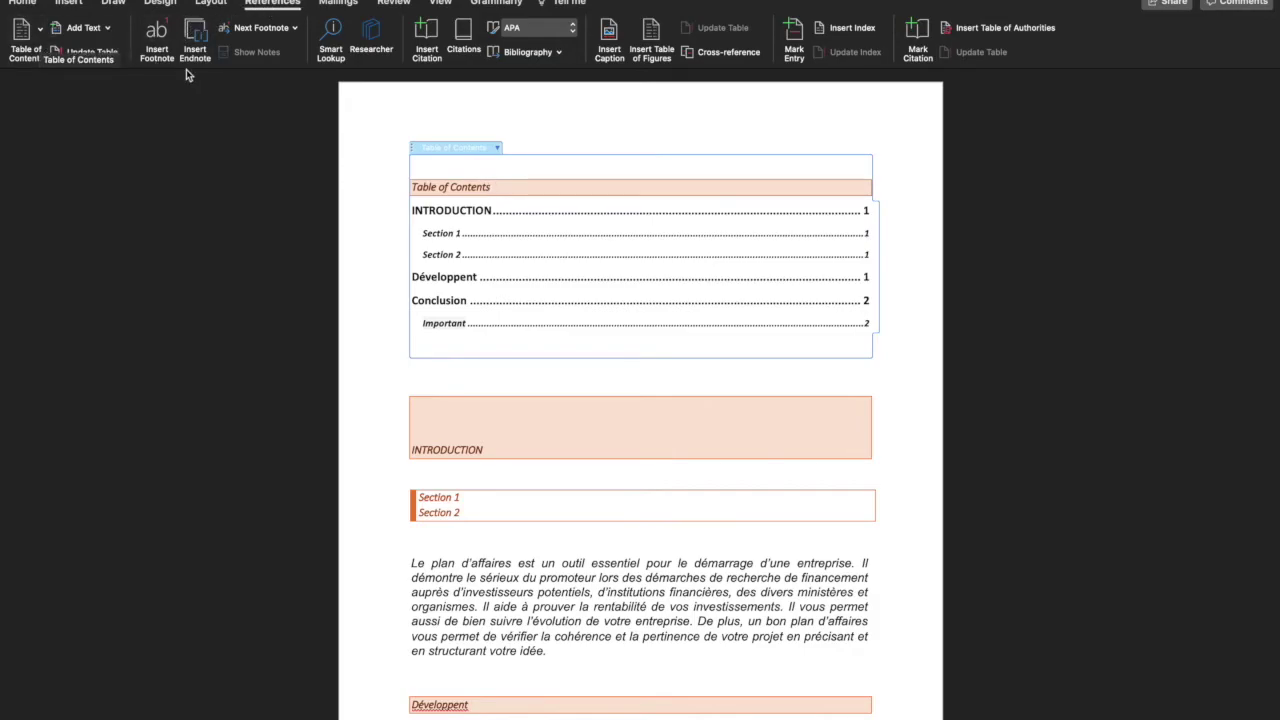
{"action": "left_click", "coordinate": [497, 149]}
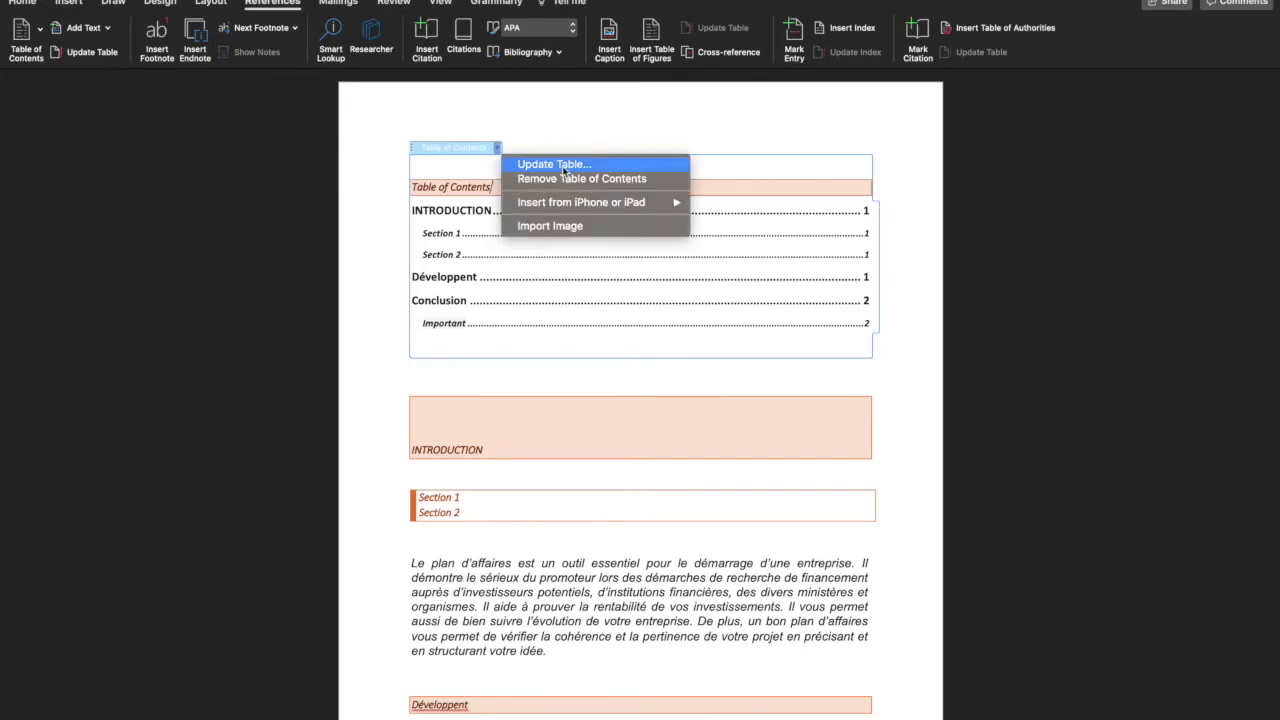
{"action": "left_click", "coordinate": [522, 471]}
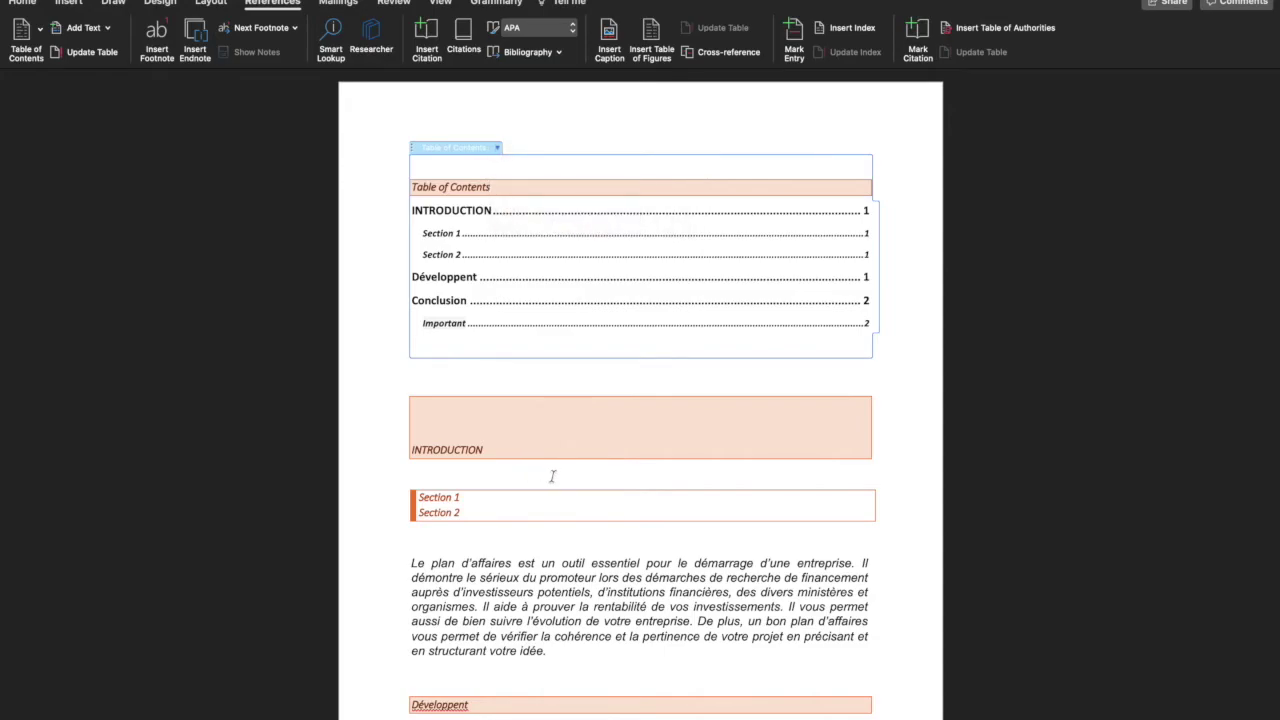